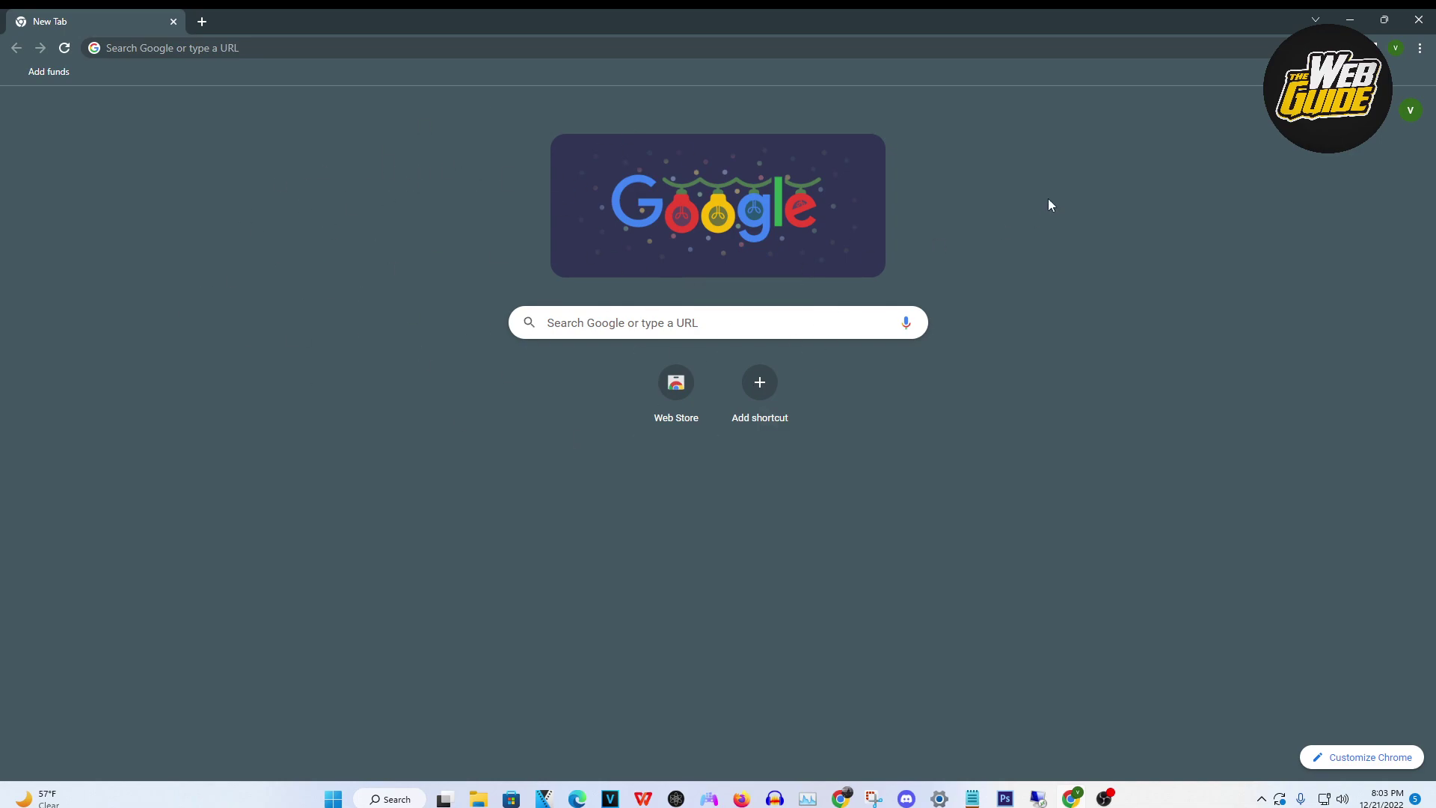
- Go from Chrome Settings to the Extensions page and reveal its side panel
click(1421, 48)
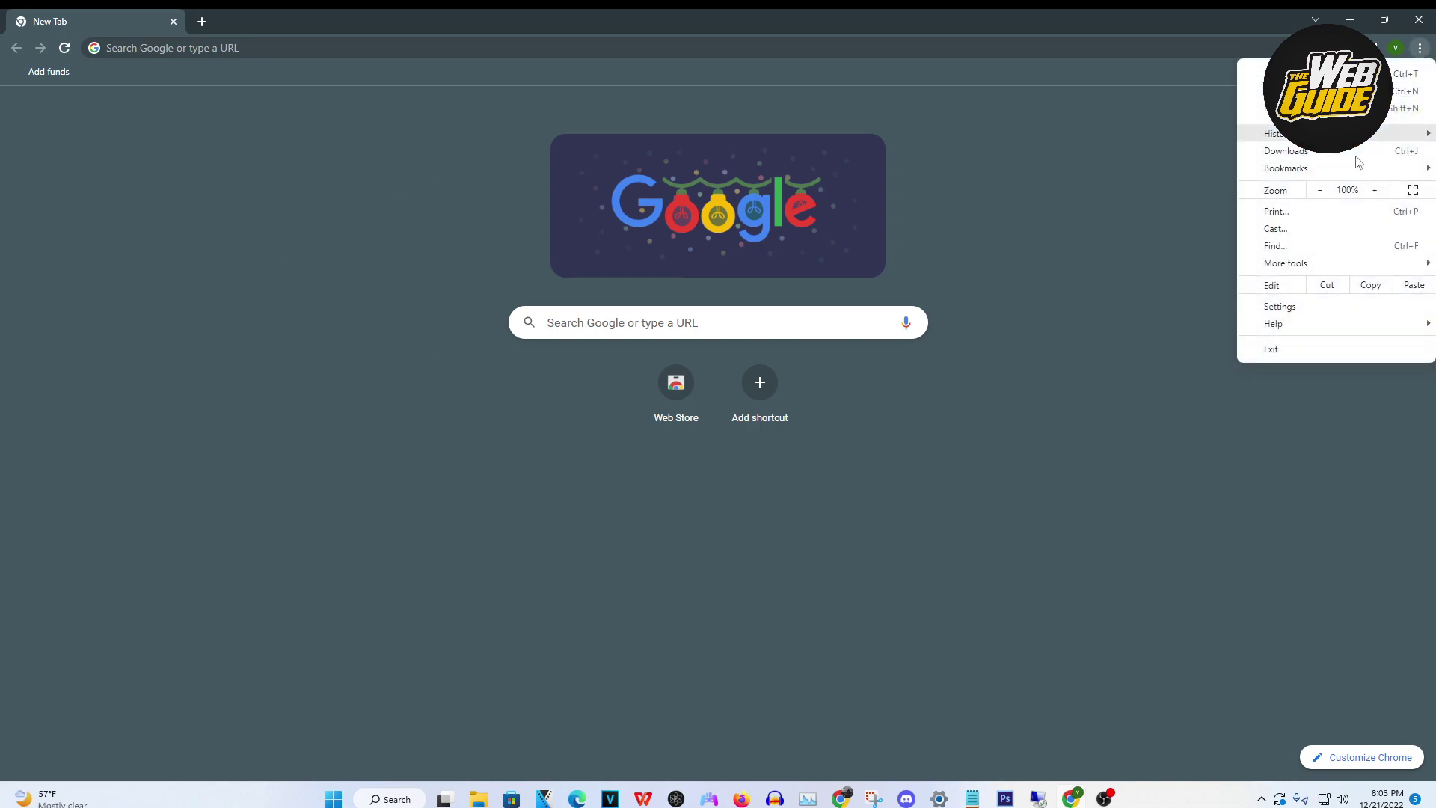
click(1281, 307)
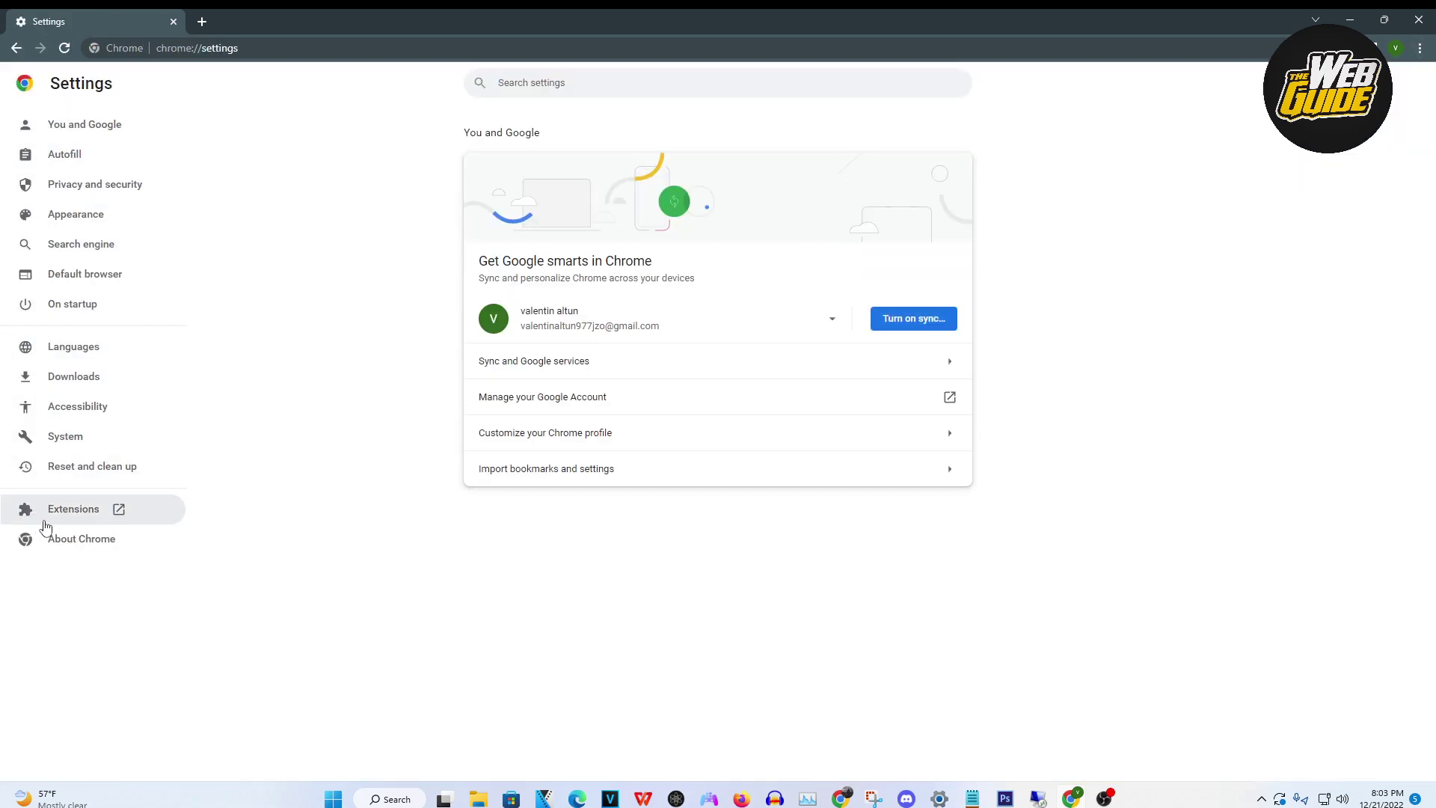
click(54, 511)
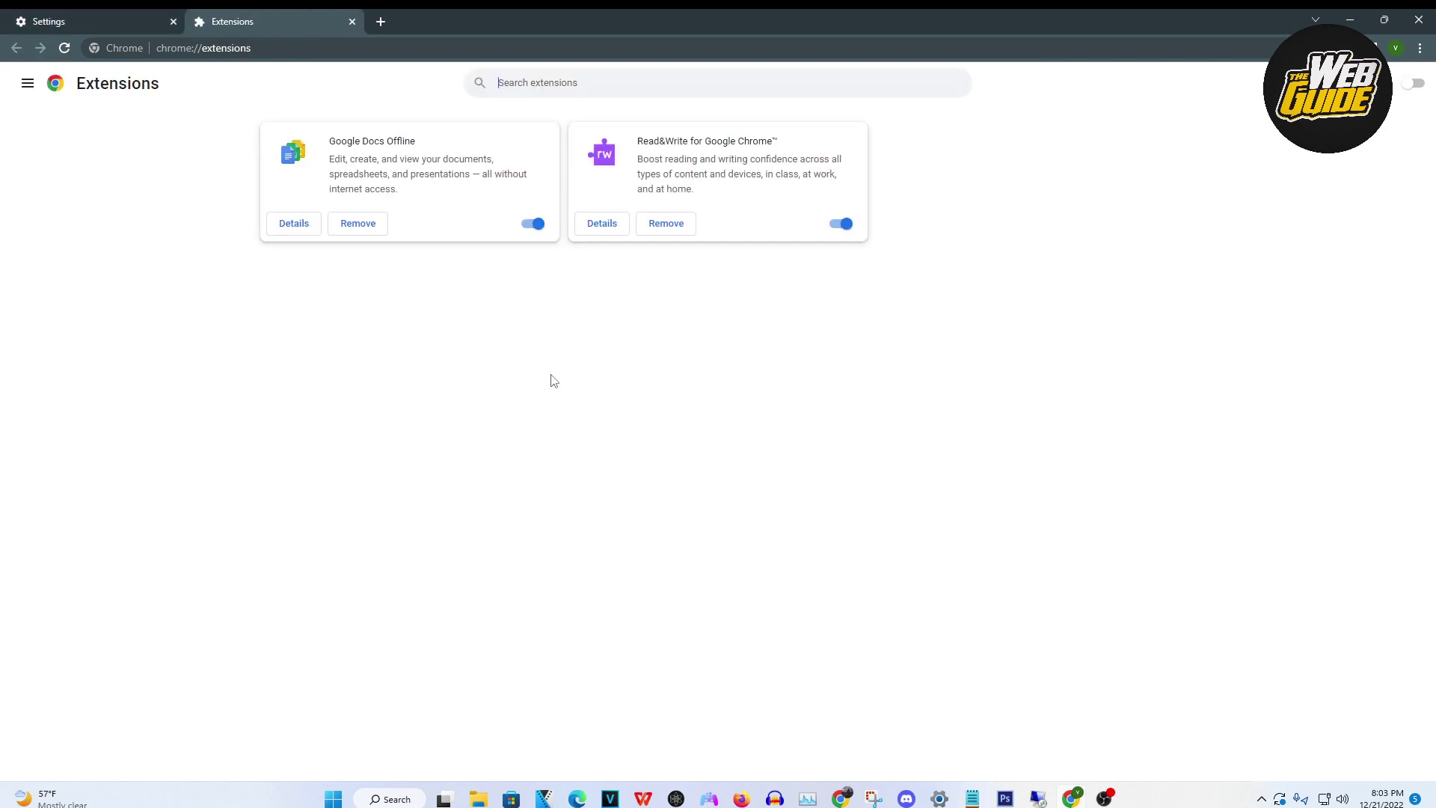
click(28, 83)
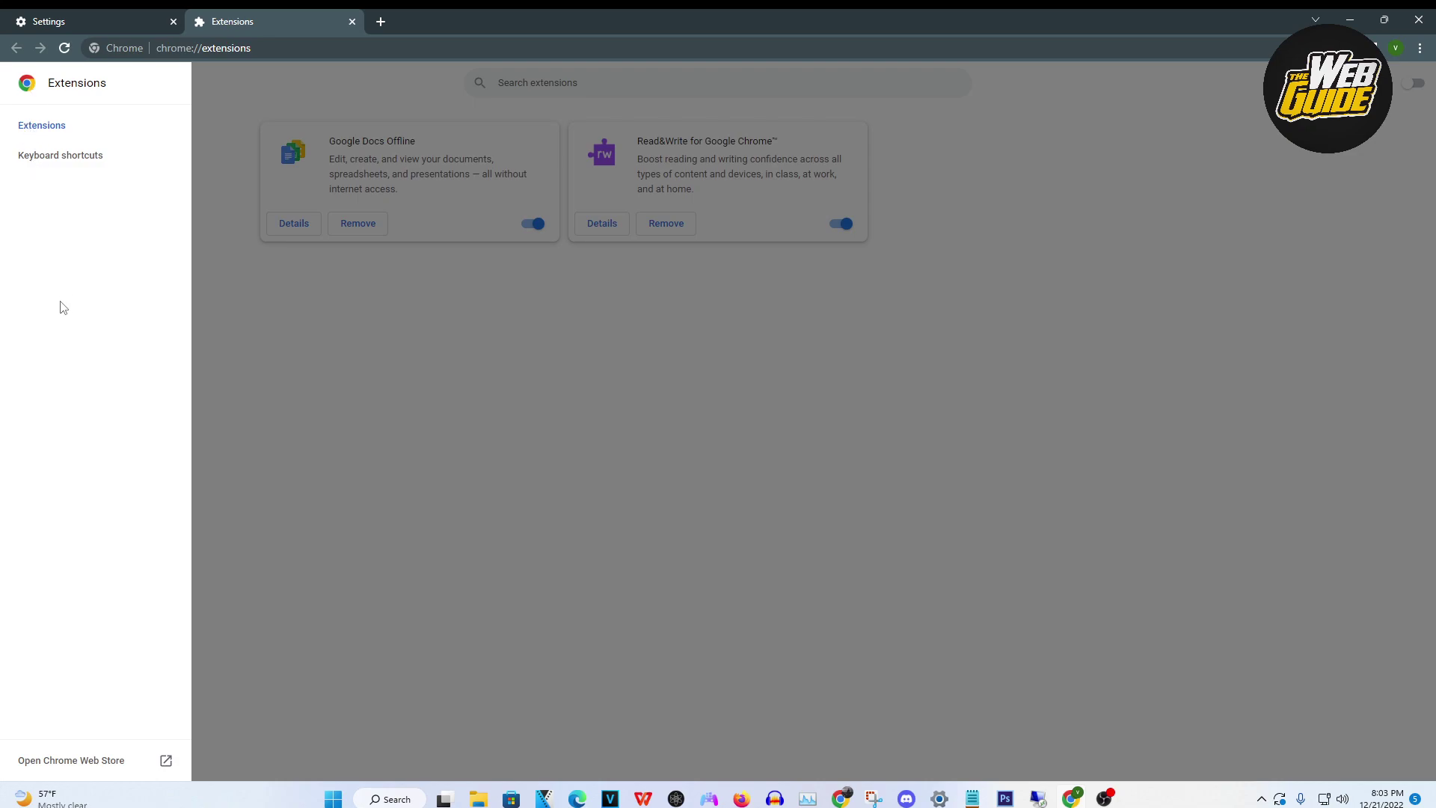
- Search the Chrome Web Store for 'read&write' and open the Read&Write for Google Chrome listing
click(75, 761)
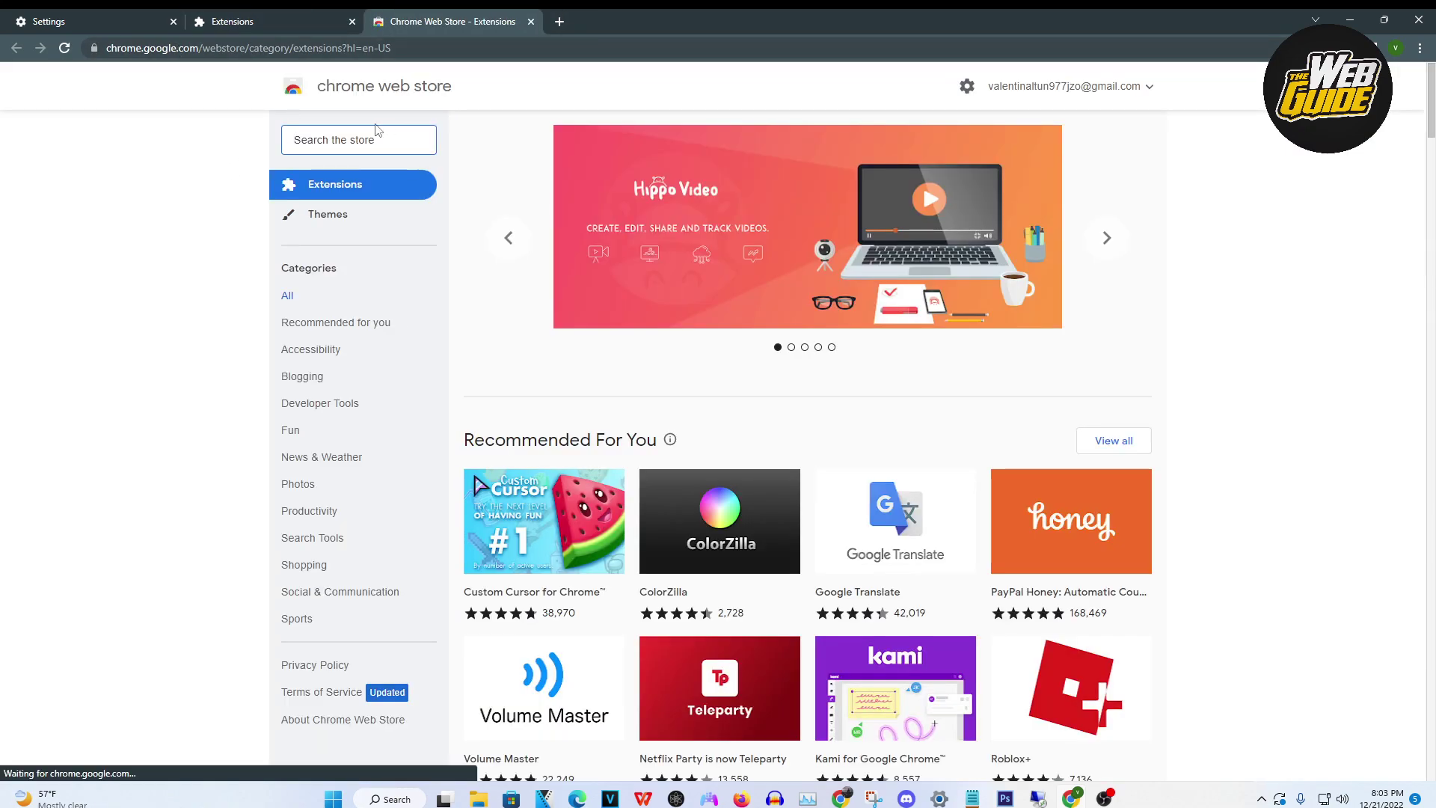
click(369, 135)
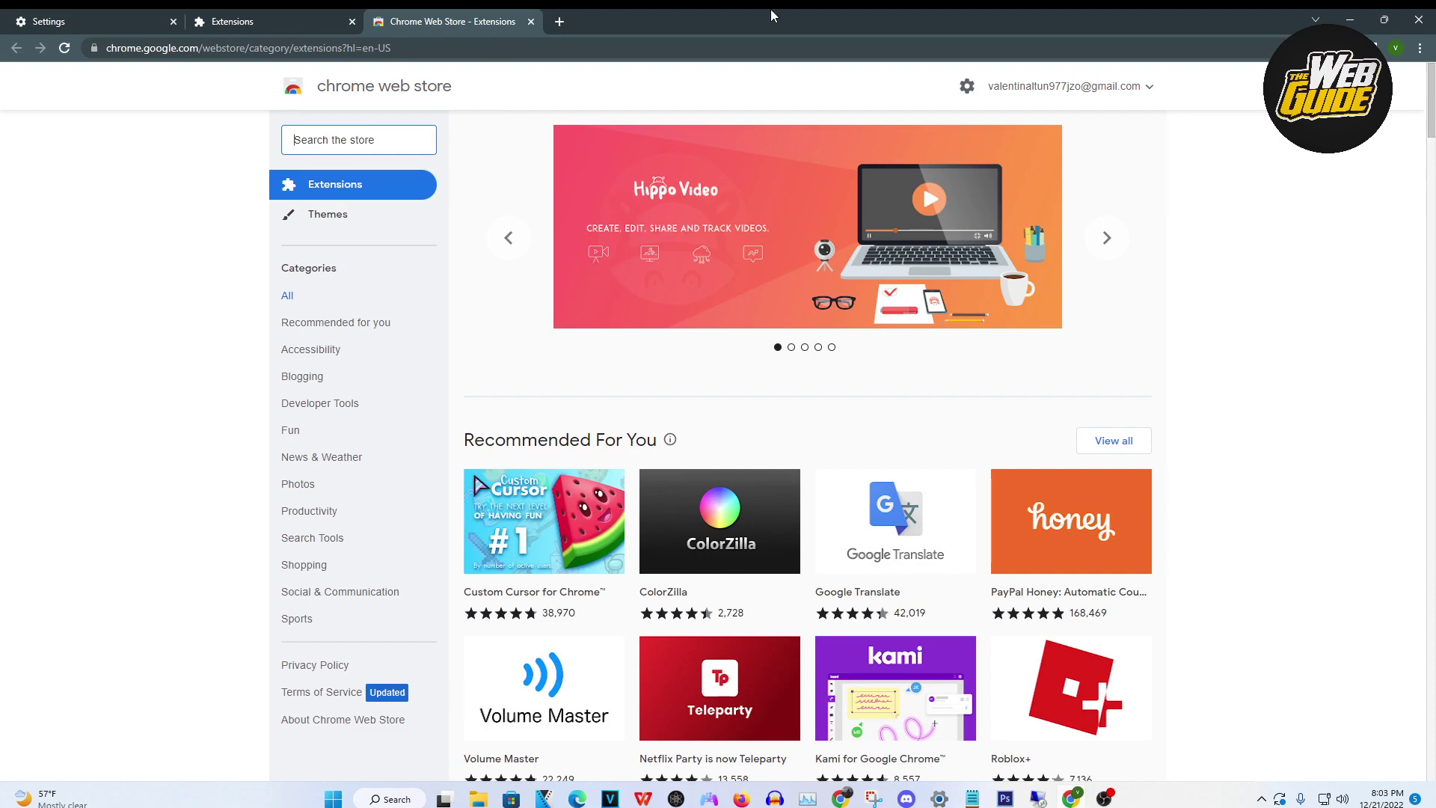
text(read)
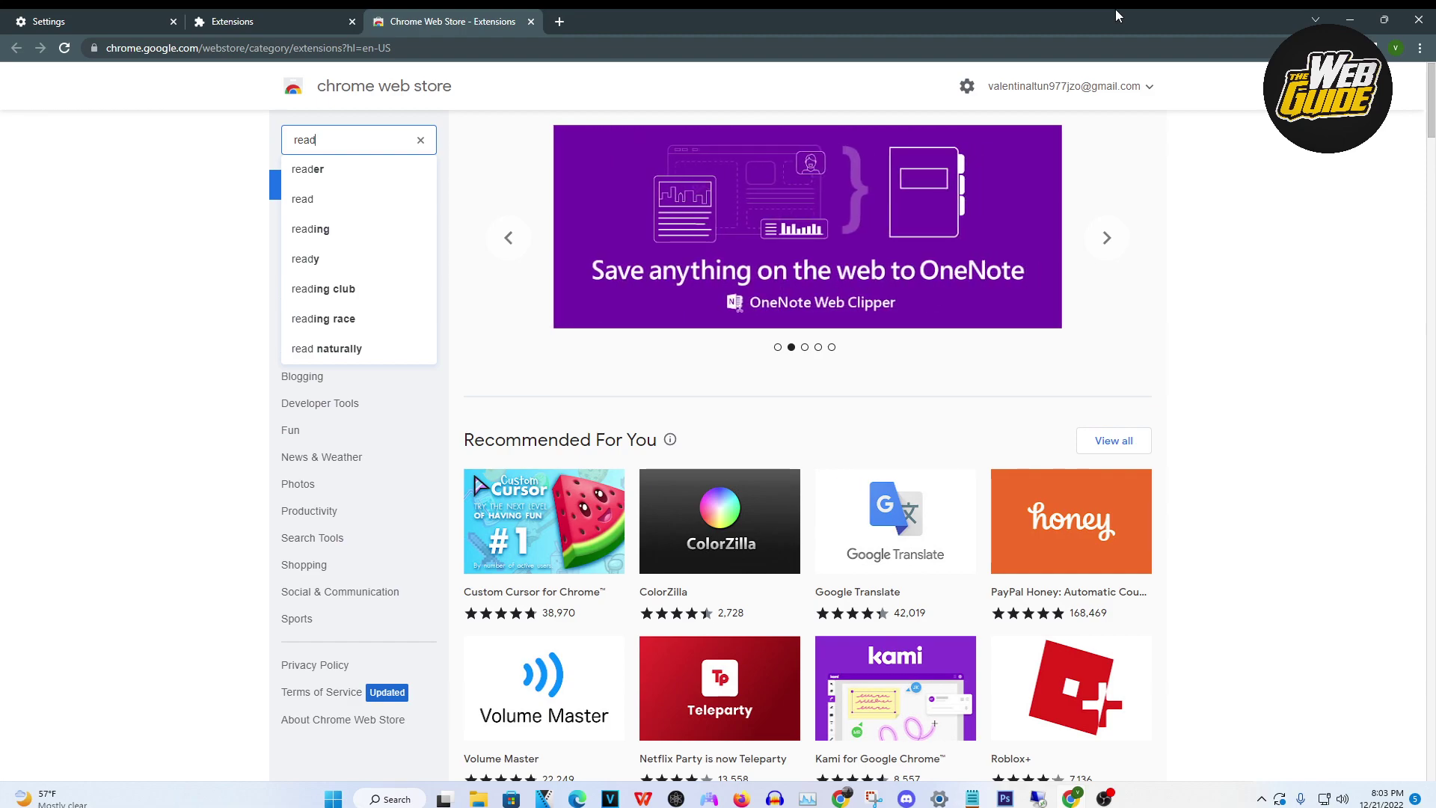
text(&)
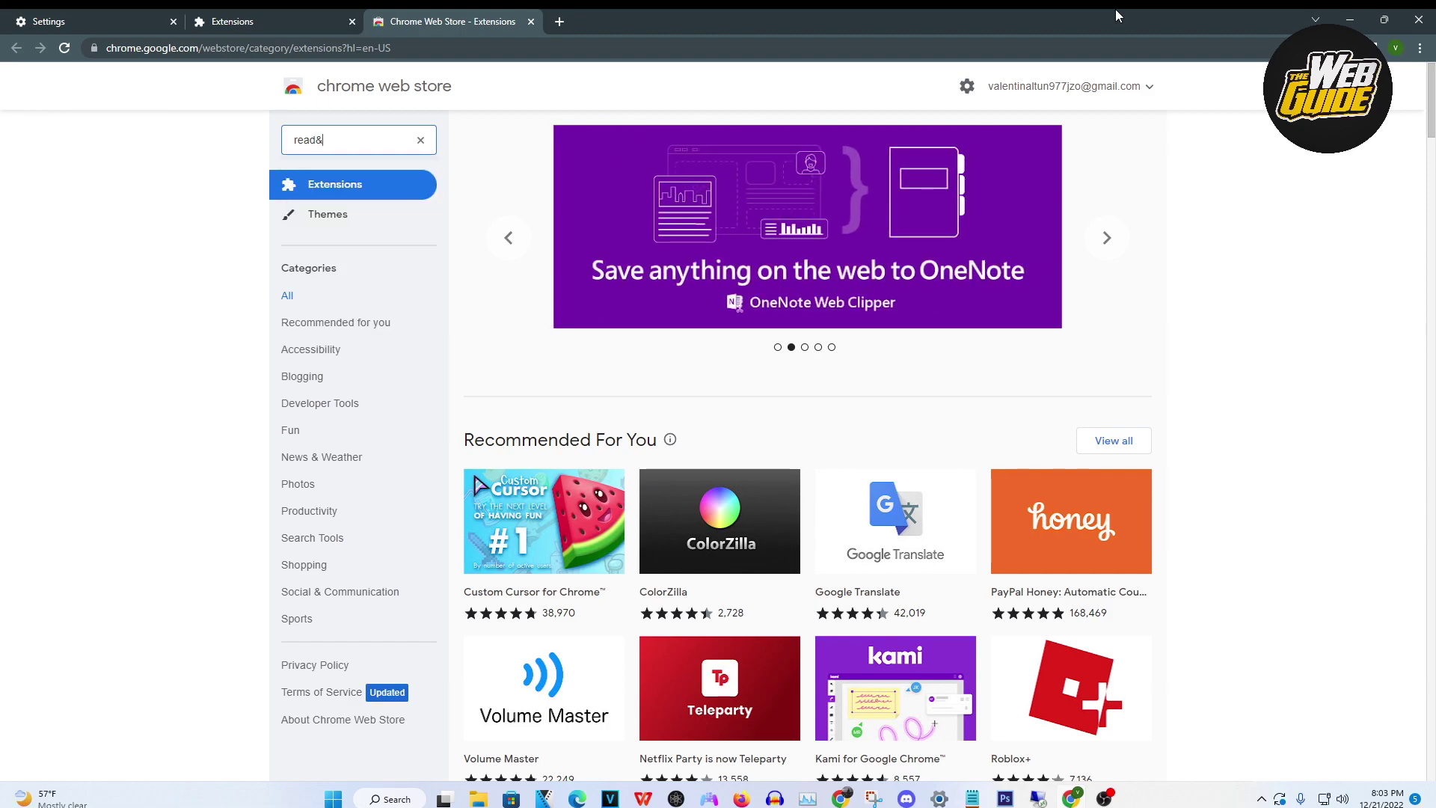
text(write)
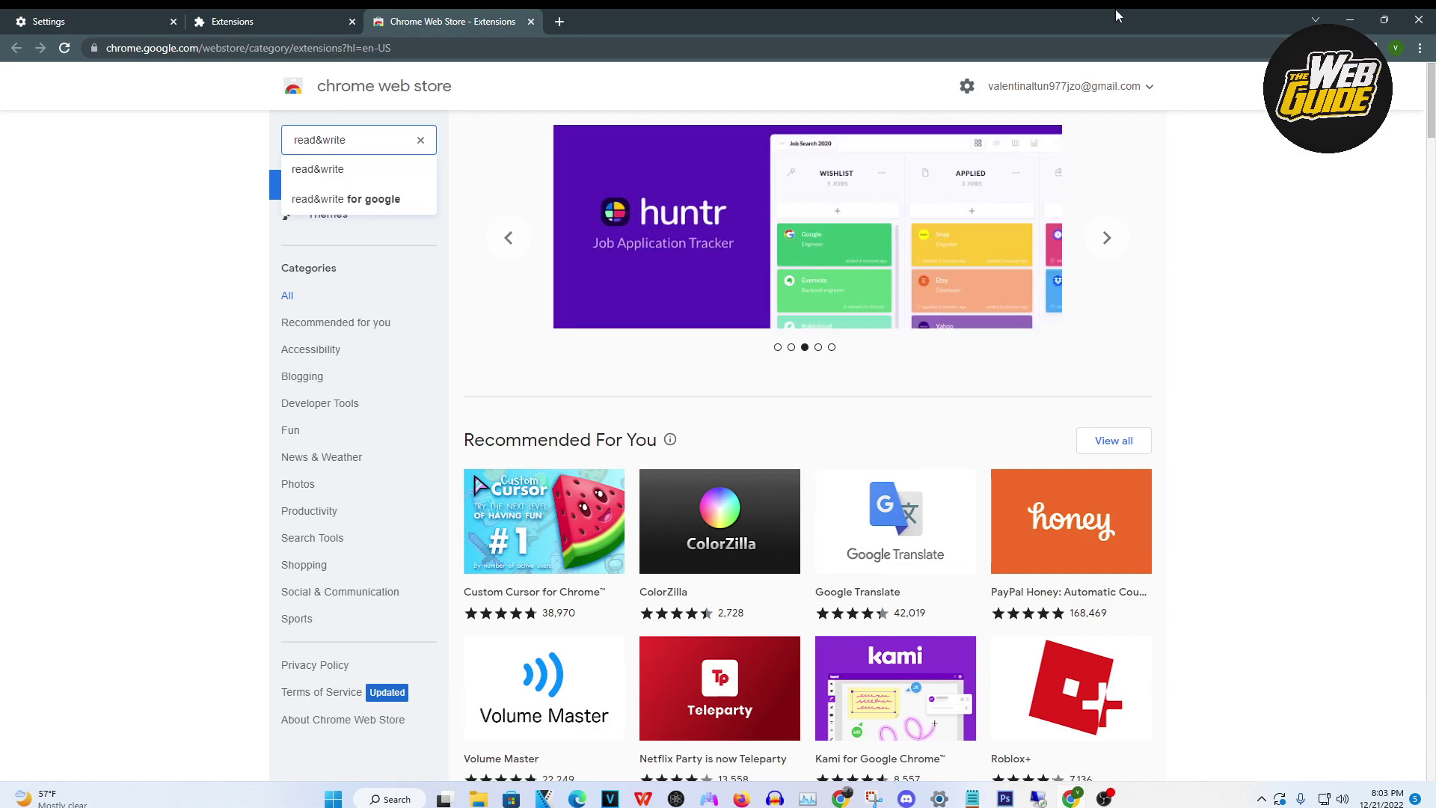
key(Return)
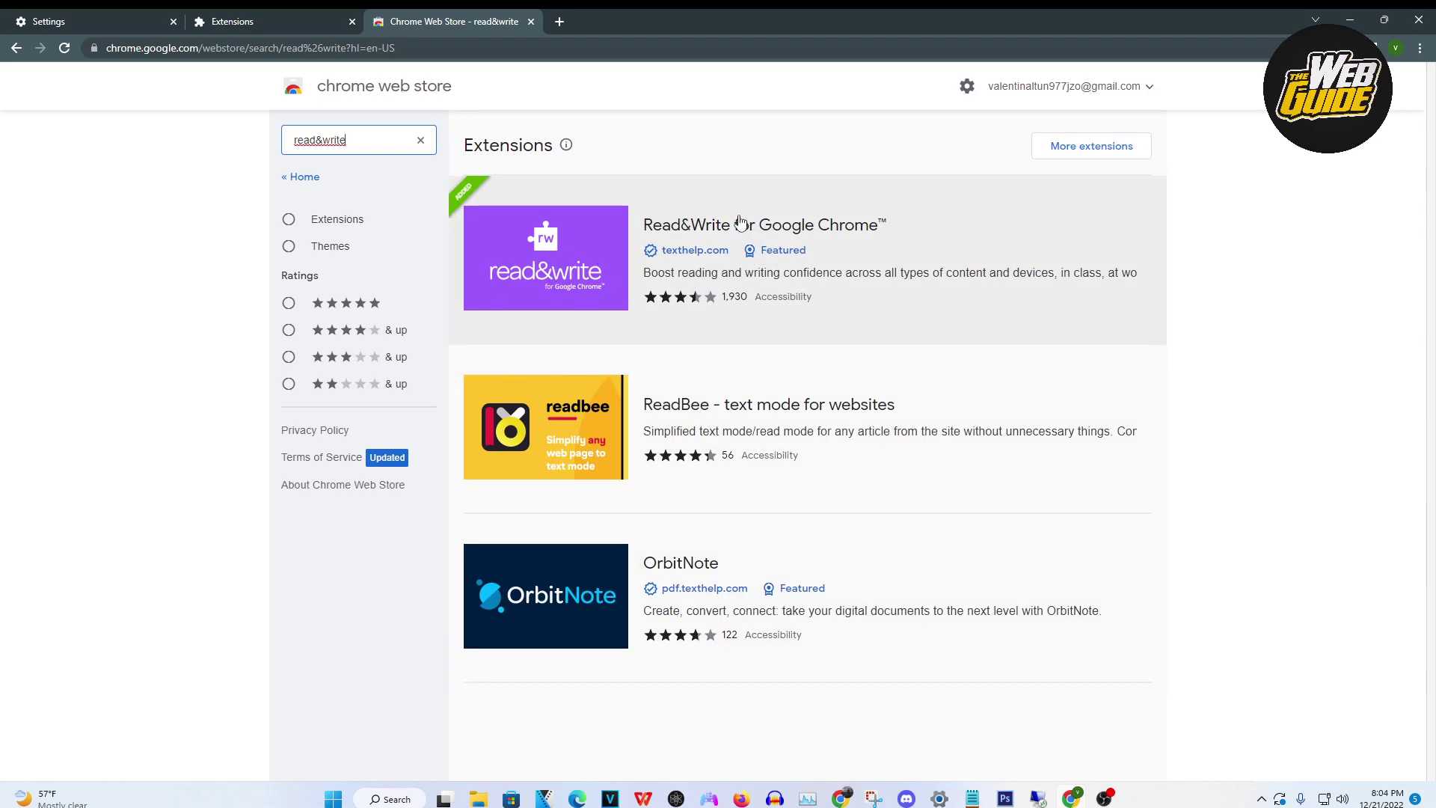
click(768, 213)
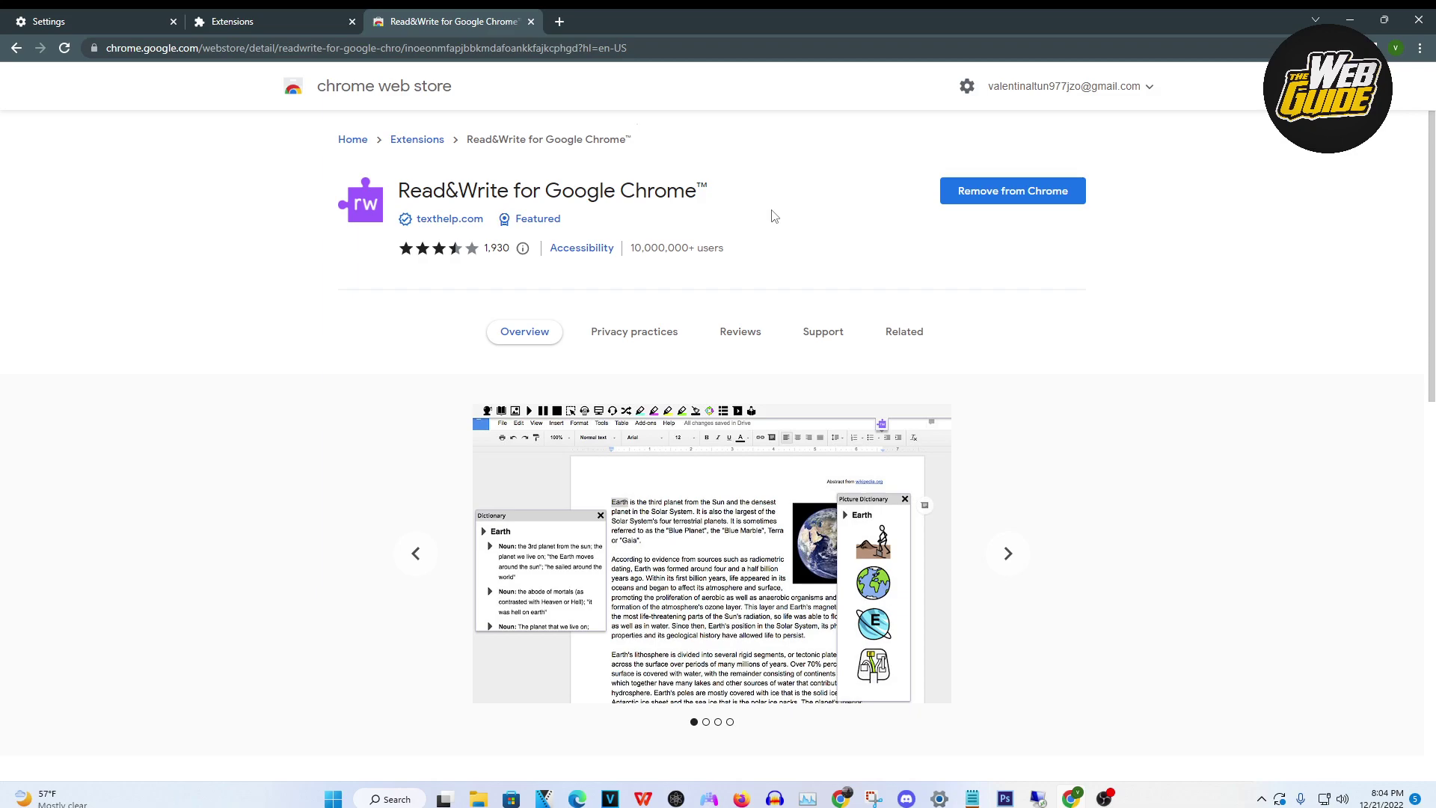
- Close the Web Store and Extensions tabs and paste the Read&Write mslogin URL into a new tab
click(531, 22)
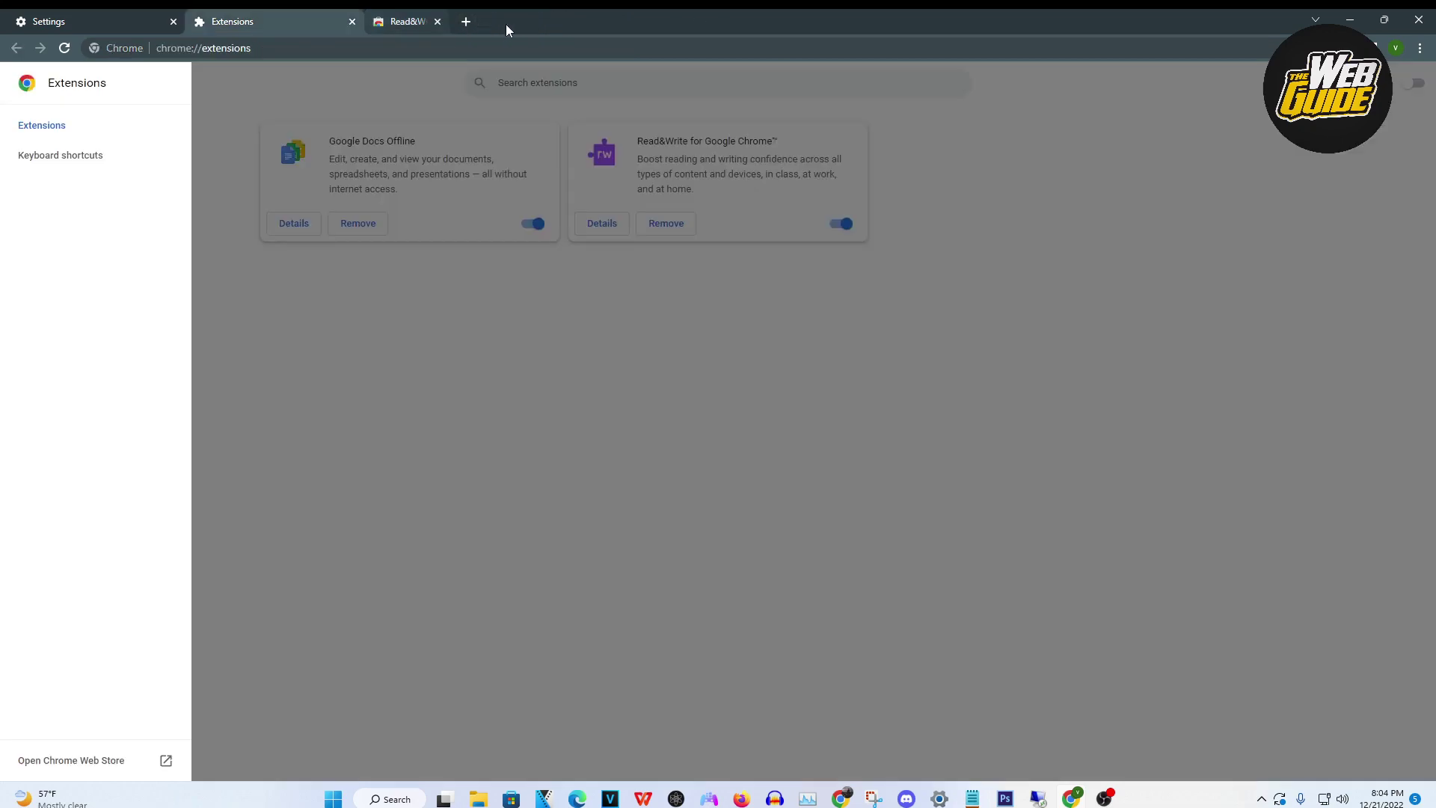
click(352, 22)
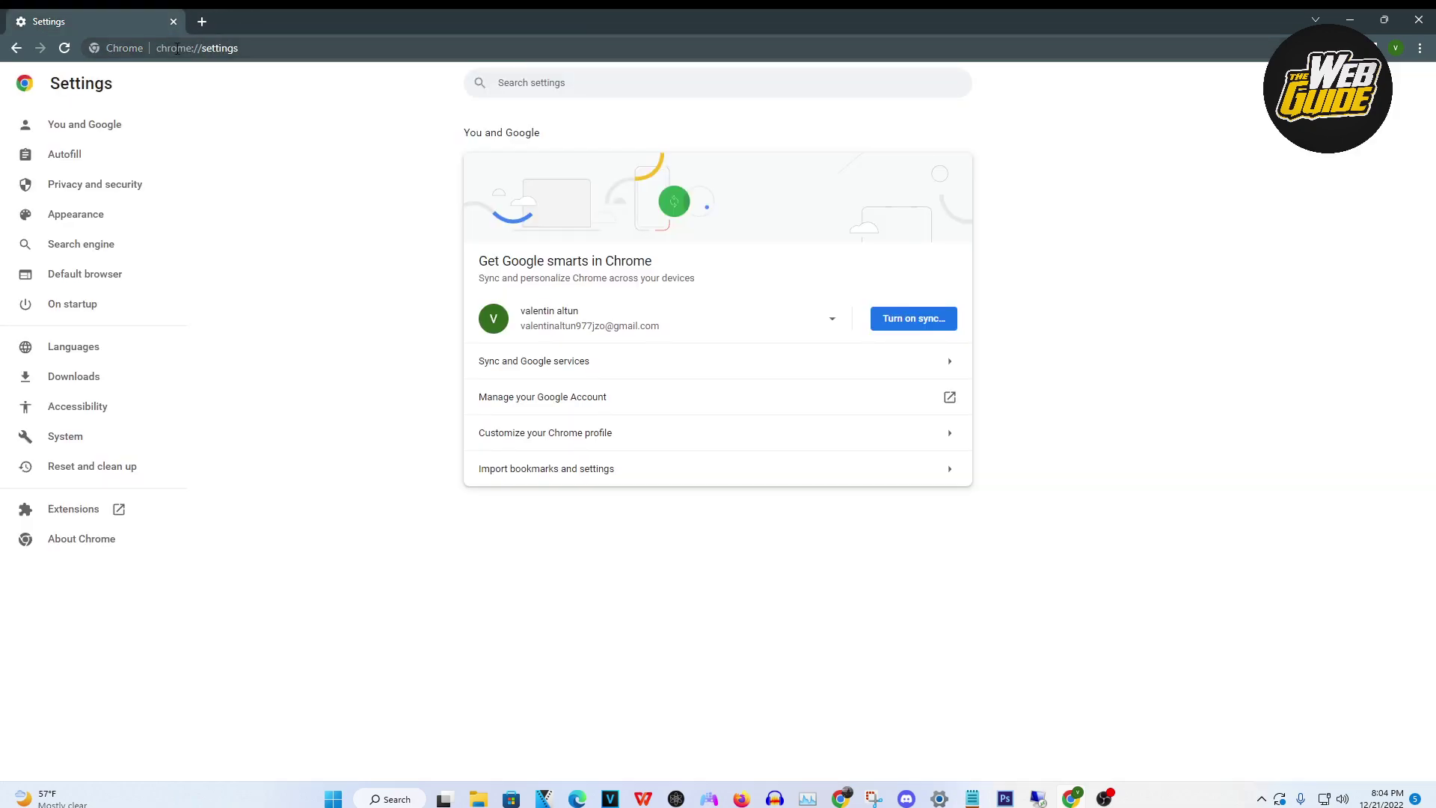
click(203, 23)
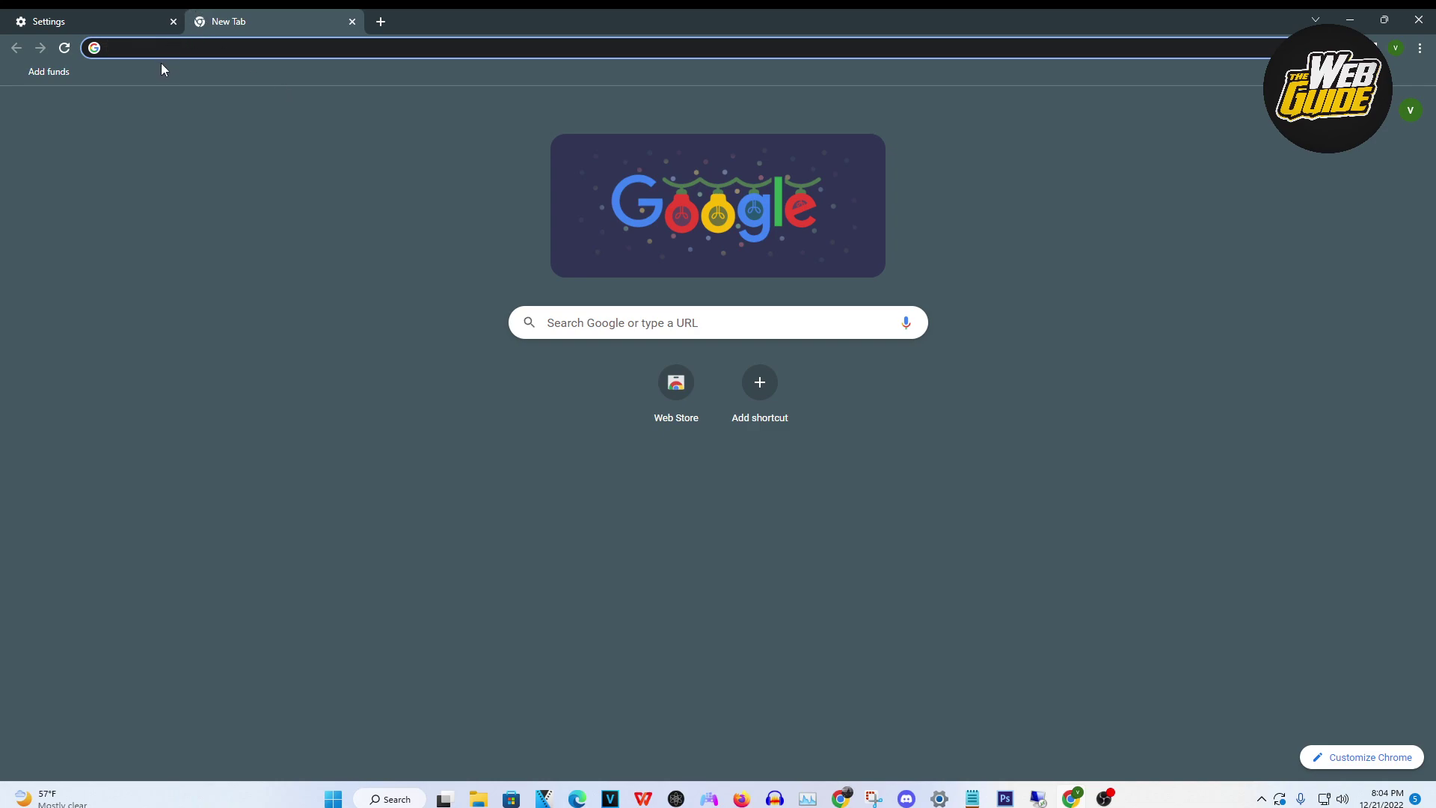
text(chrome-extension://inoeonmfapjbbkmdafoankkfajkcphgd/microsoftpage/mslogin.html?action=authorise&scopes=user.read)
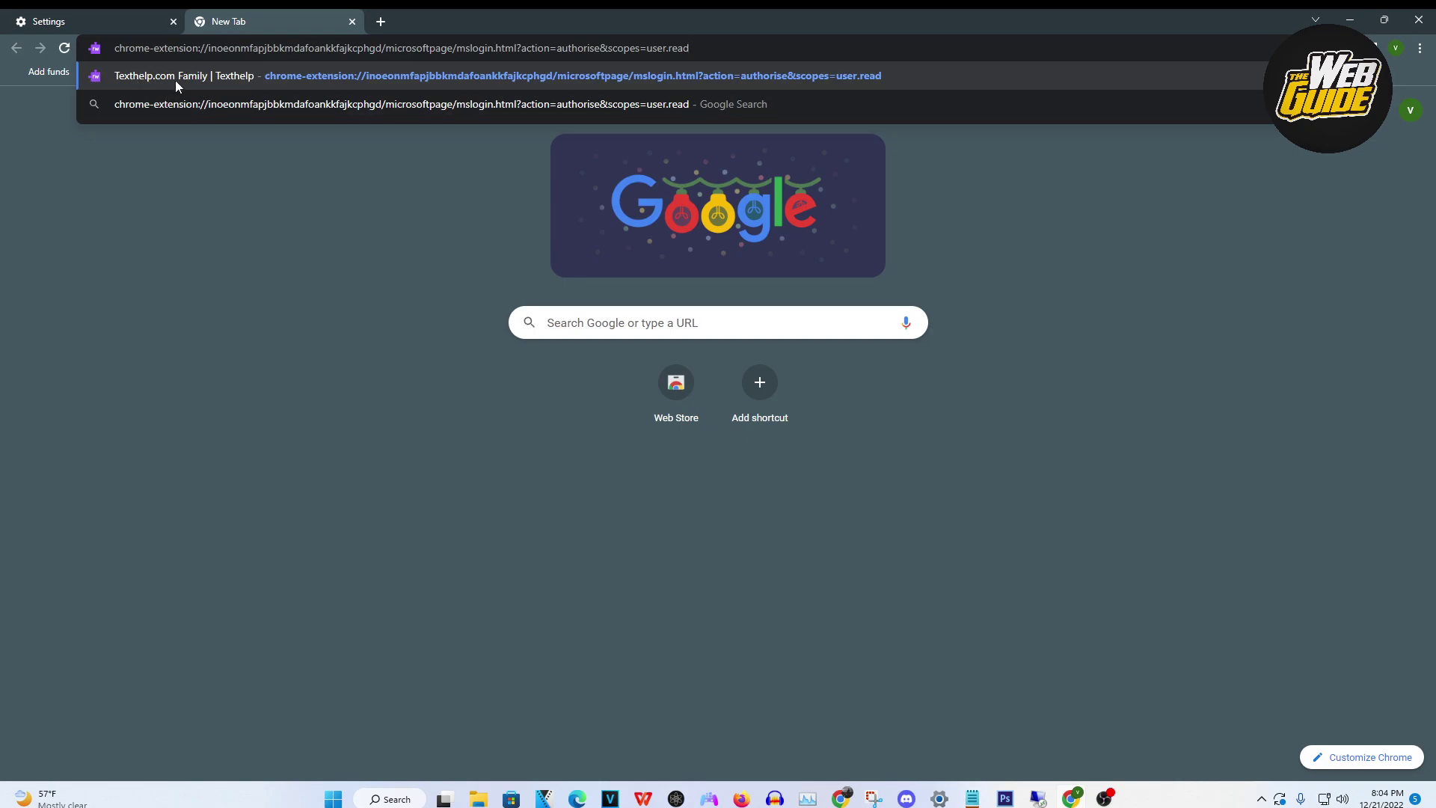
- Load the Read&Write login page and pick 'Sign in with GitHub' from the sign-in options
click(175, 79)
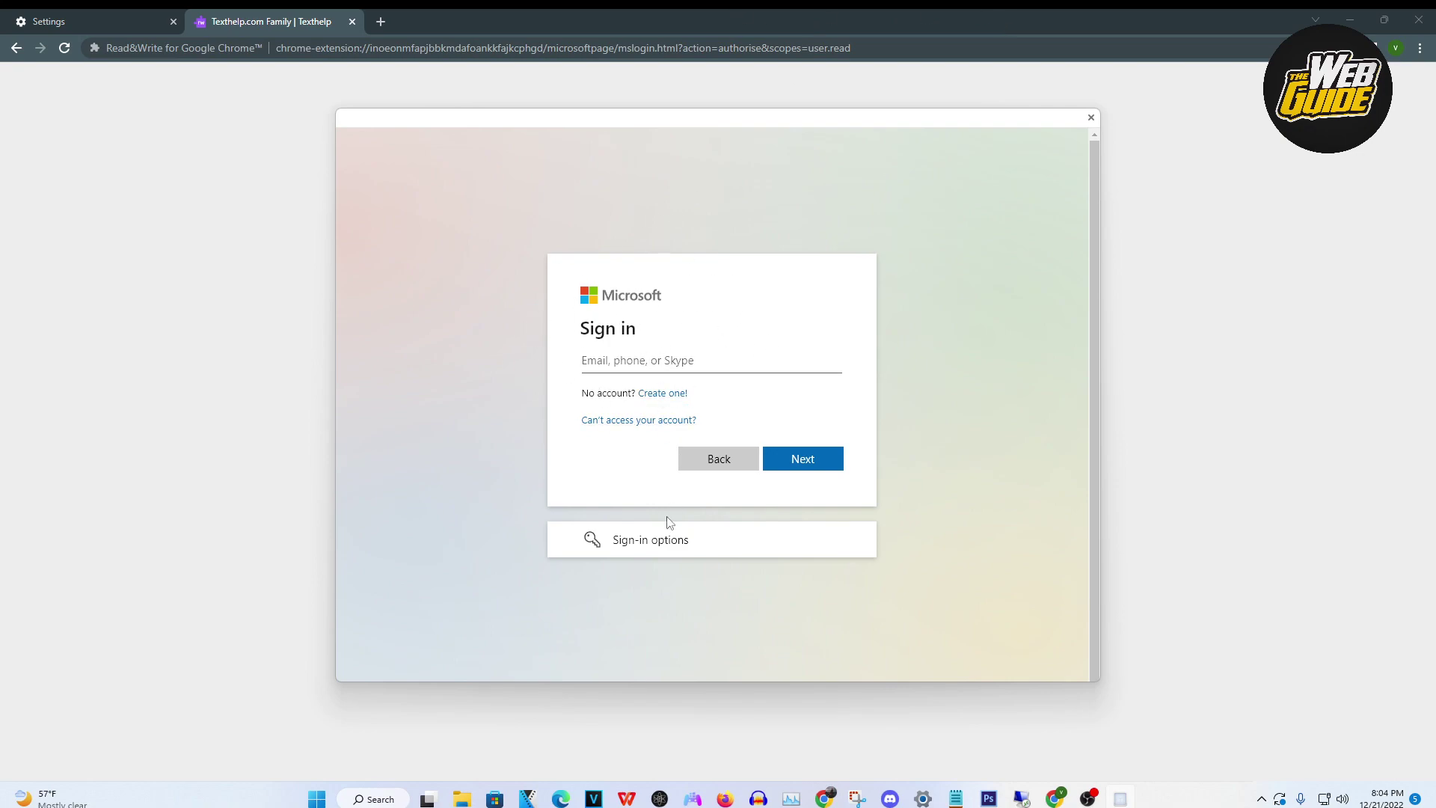
click(650, 546)
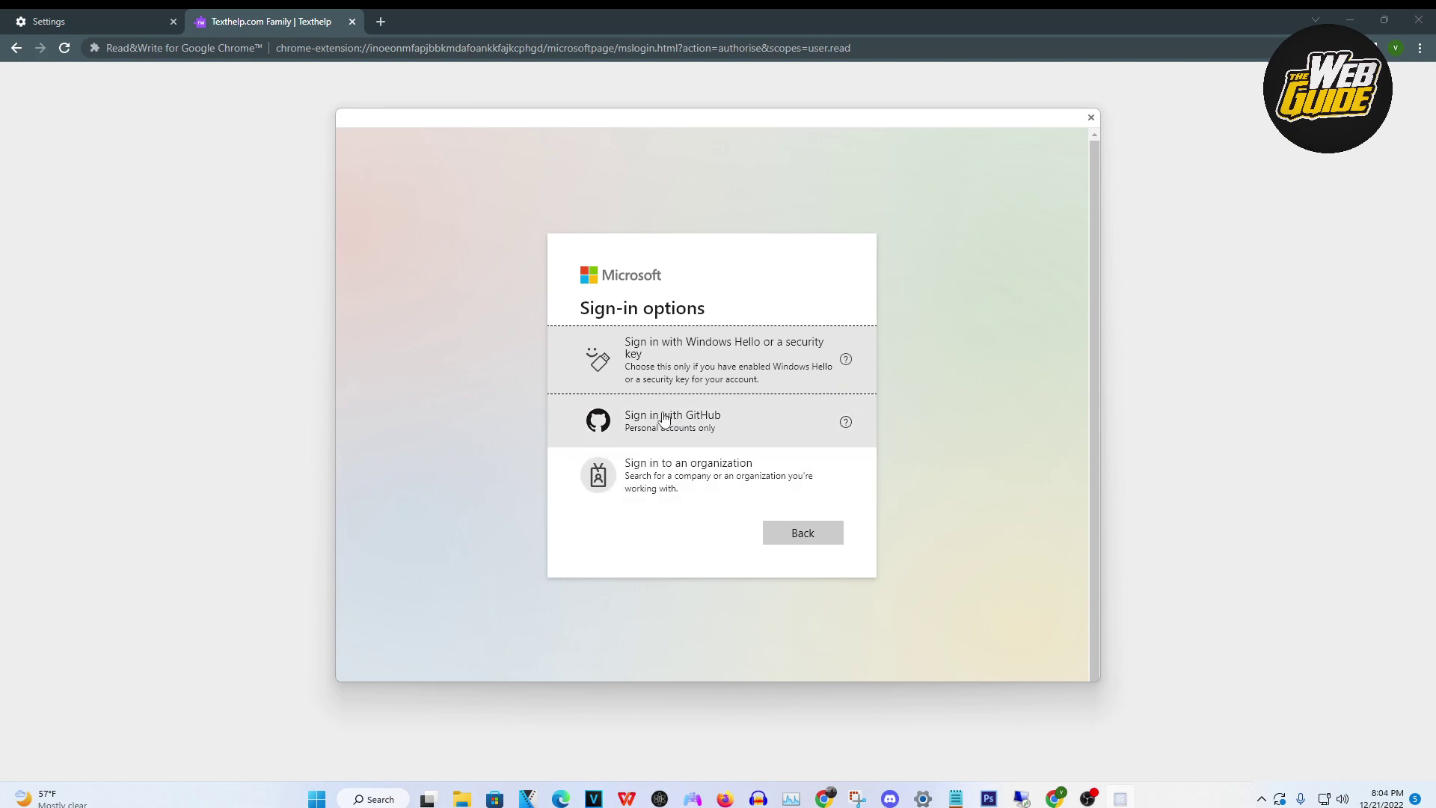
click(695, 428)
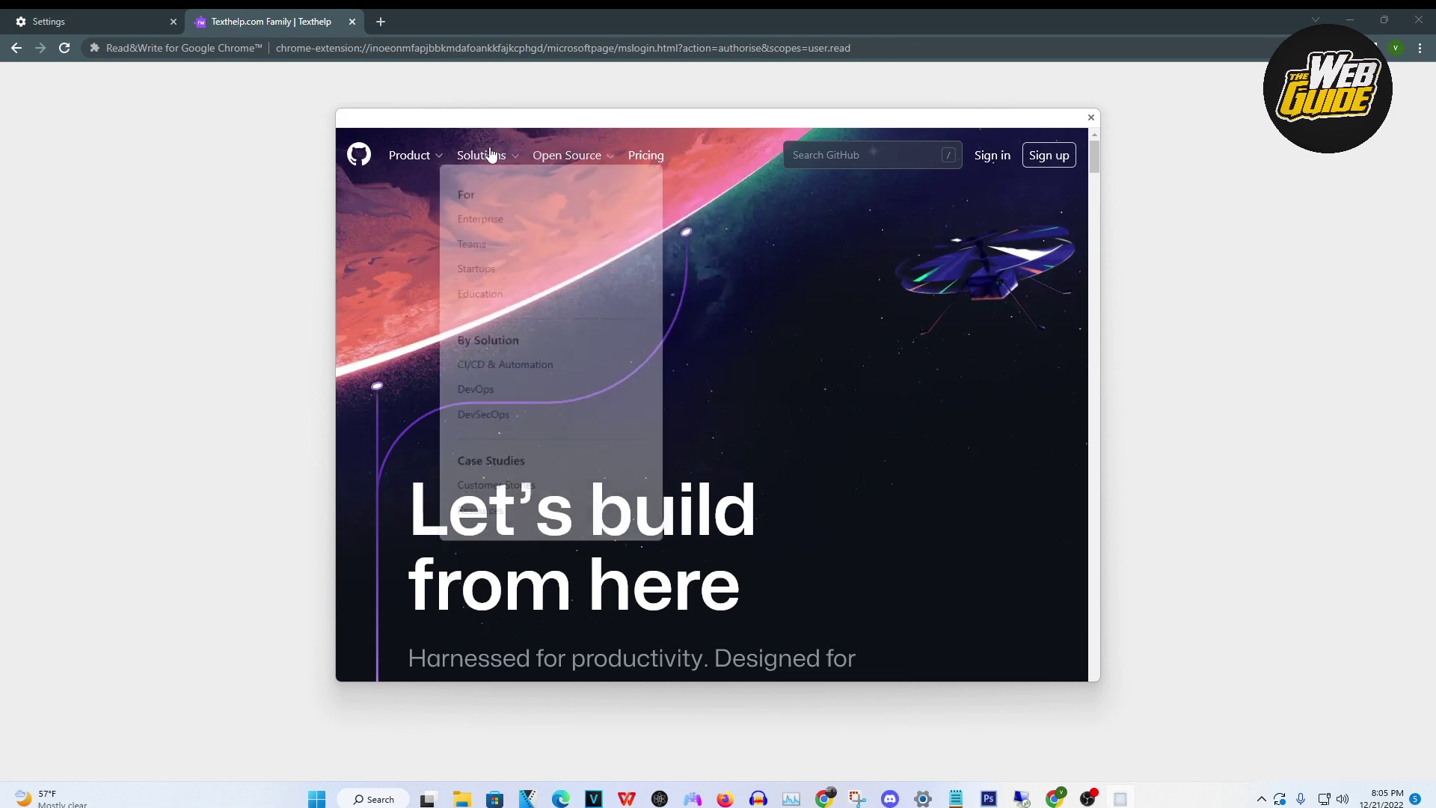
- Open GitHub's Topics, load more topics twice, and open the Google topic page
mouse_move(569, 163)
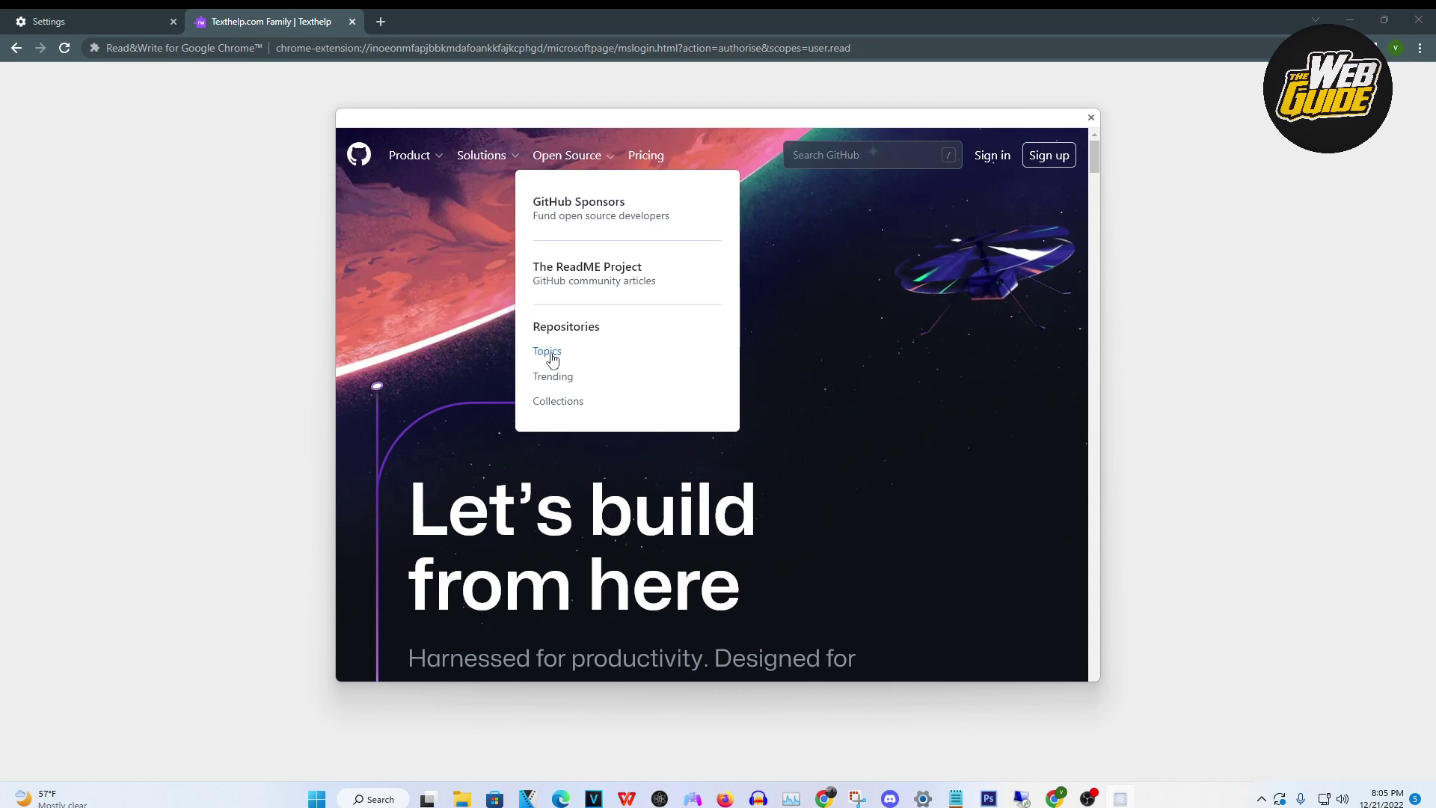
click(552, 360)
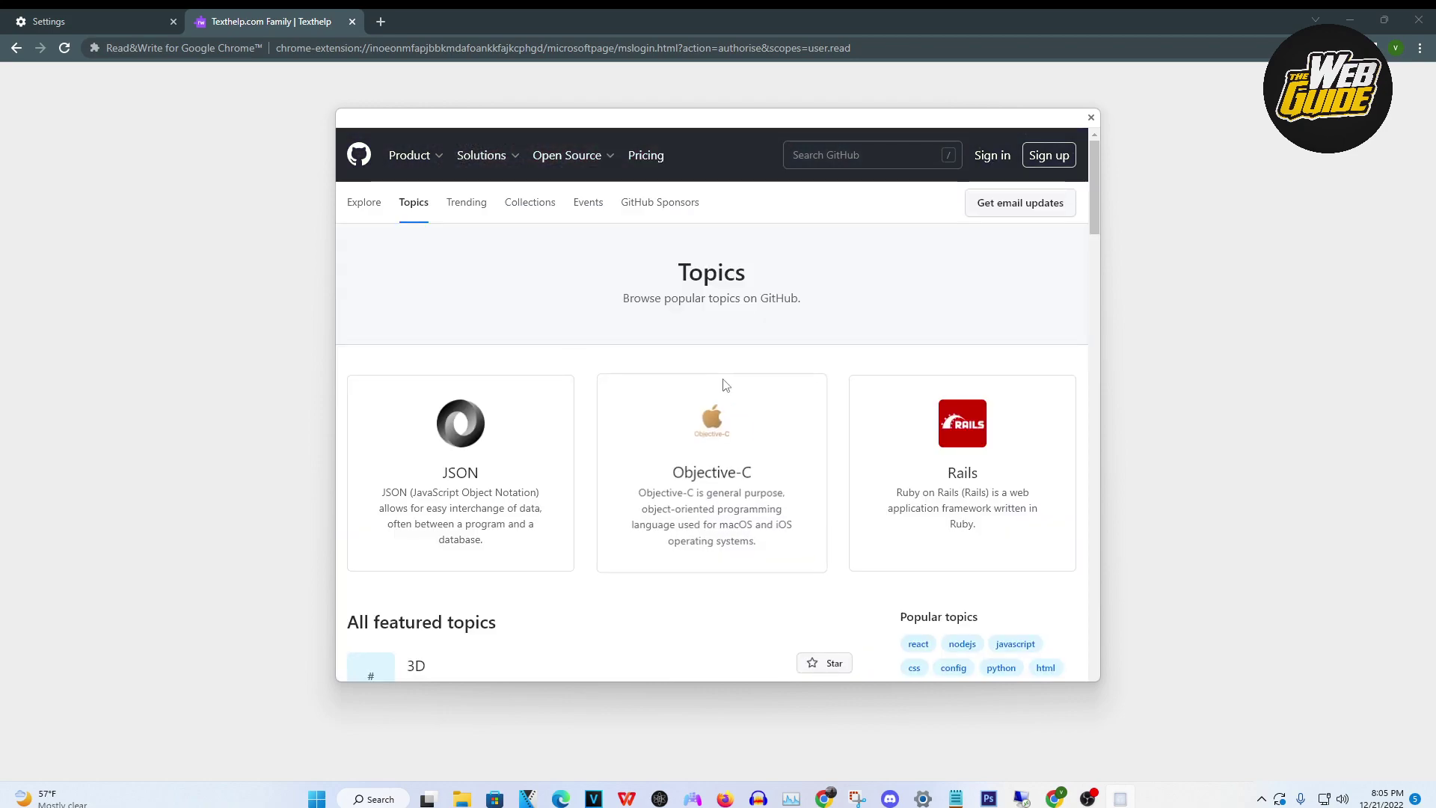
scroll(744, 536, down, 12)
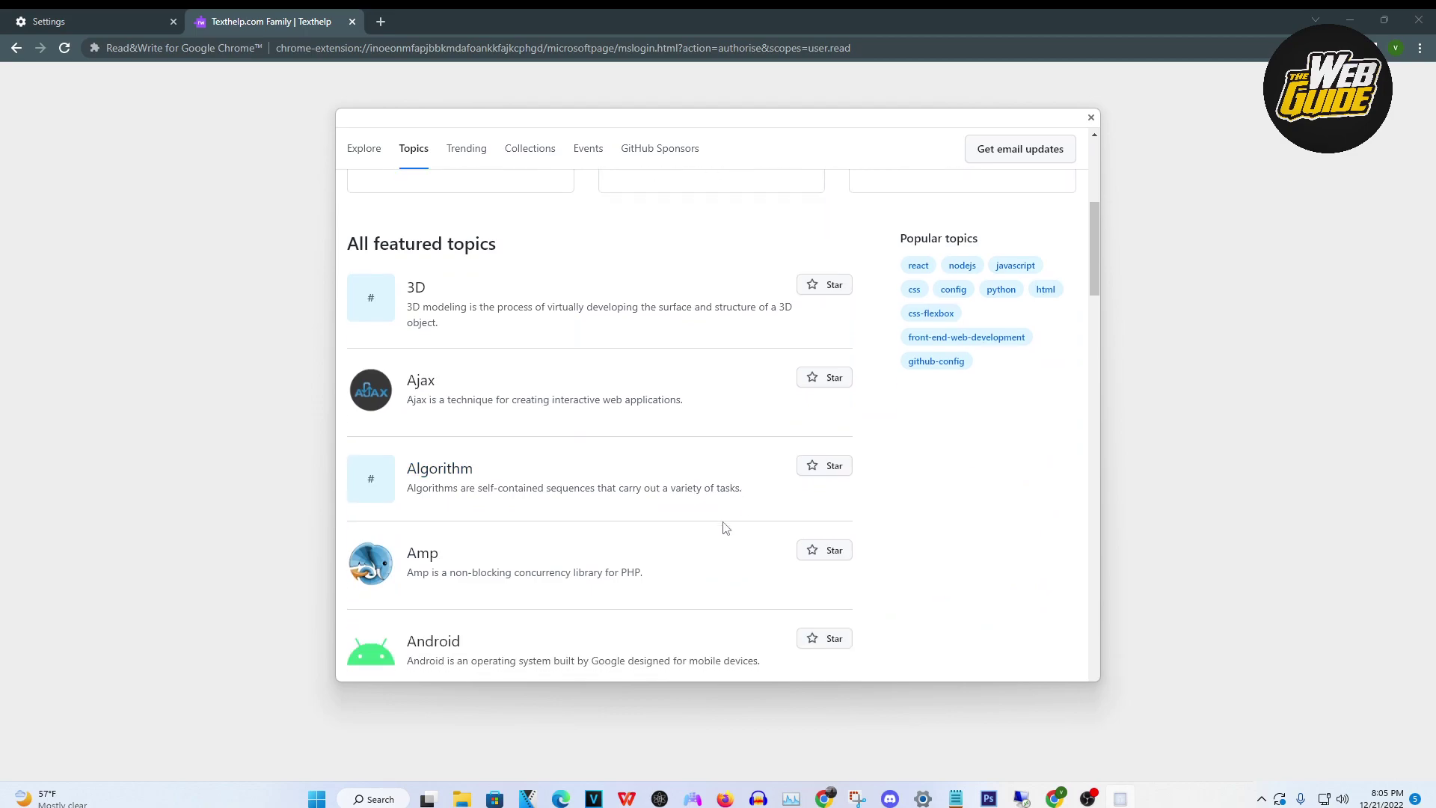
scroll(717, 516, down, 15)
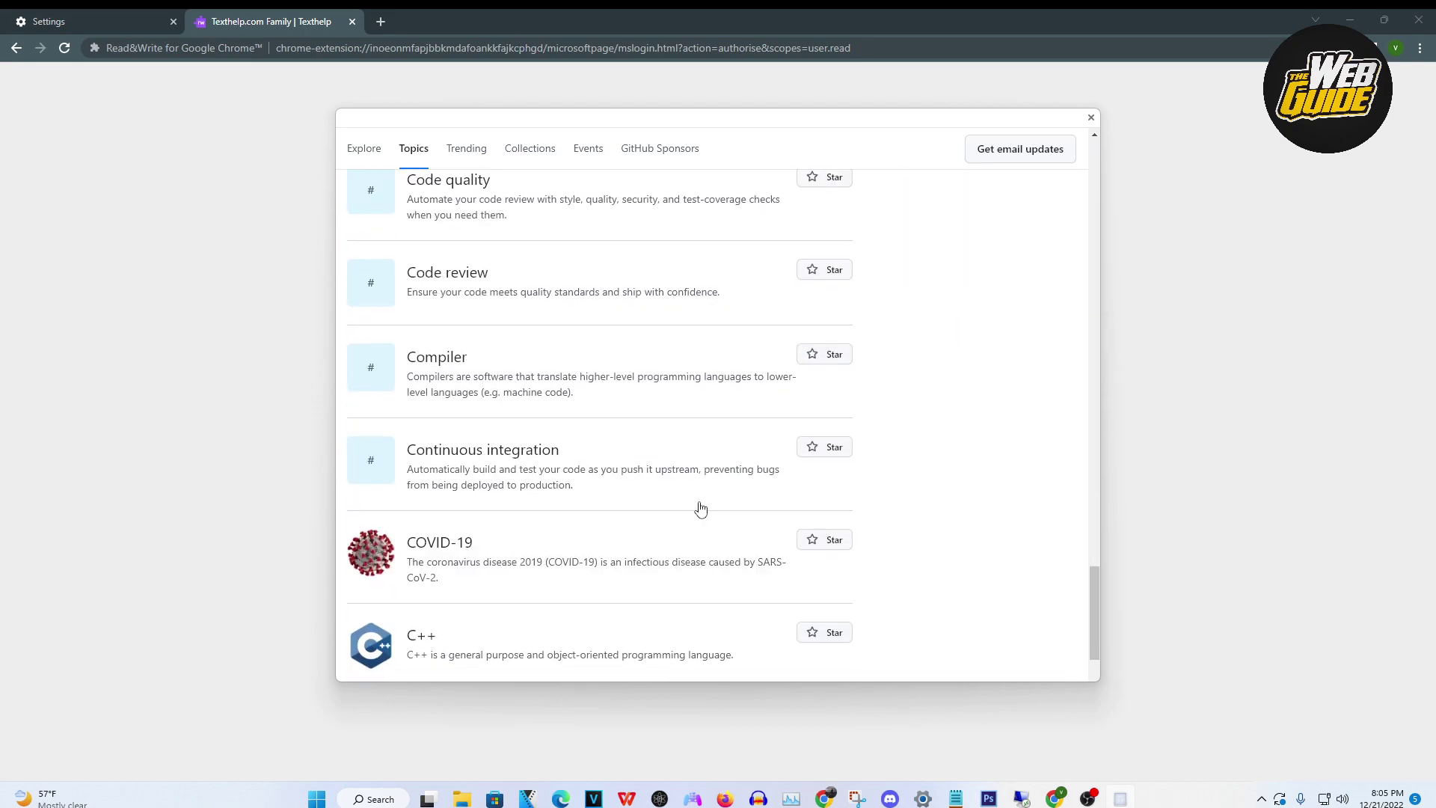
click(616, 545)
scroll(622, 500, down, 10)
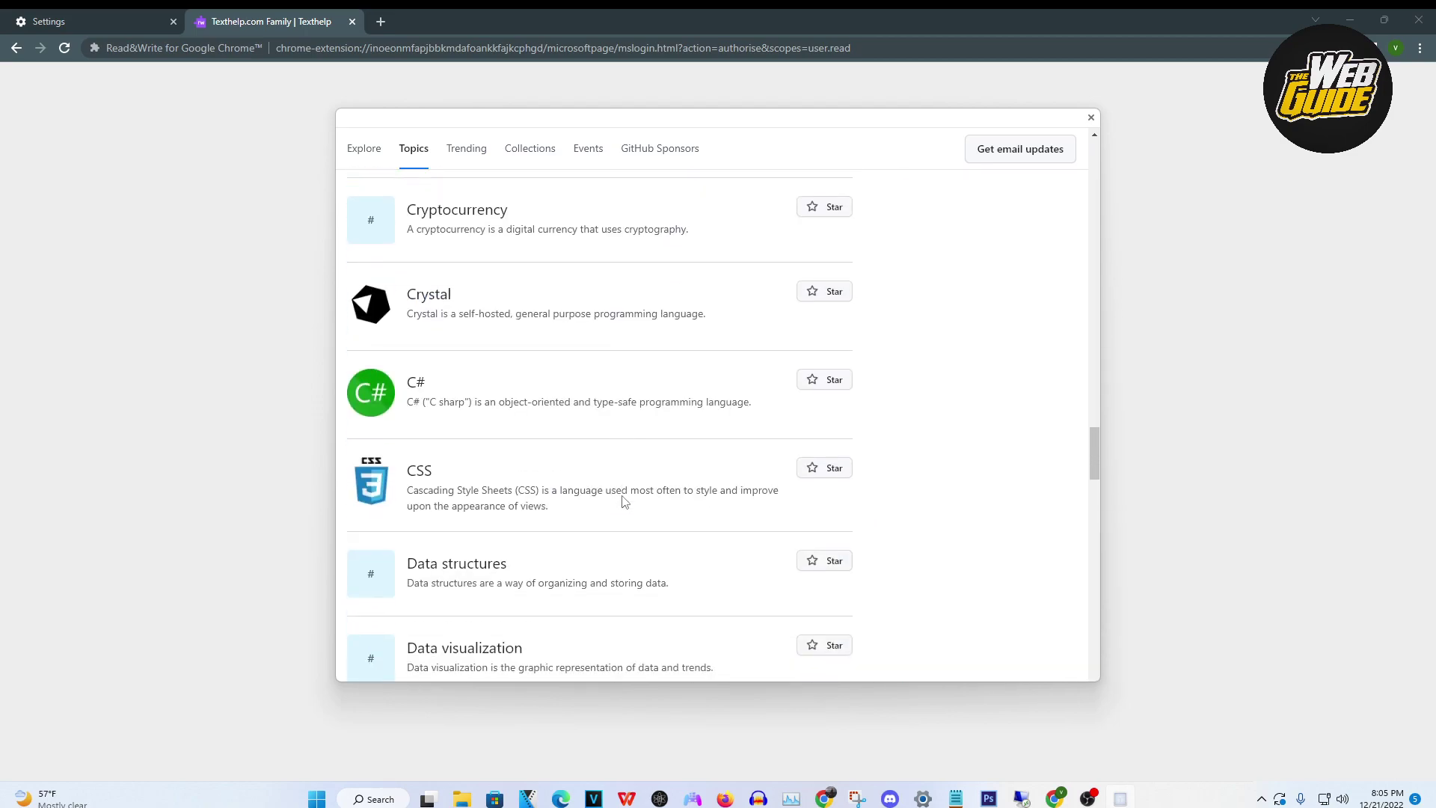
scroll(623, 502, down, 20)
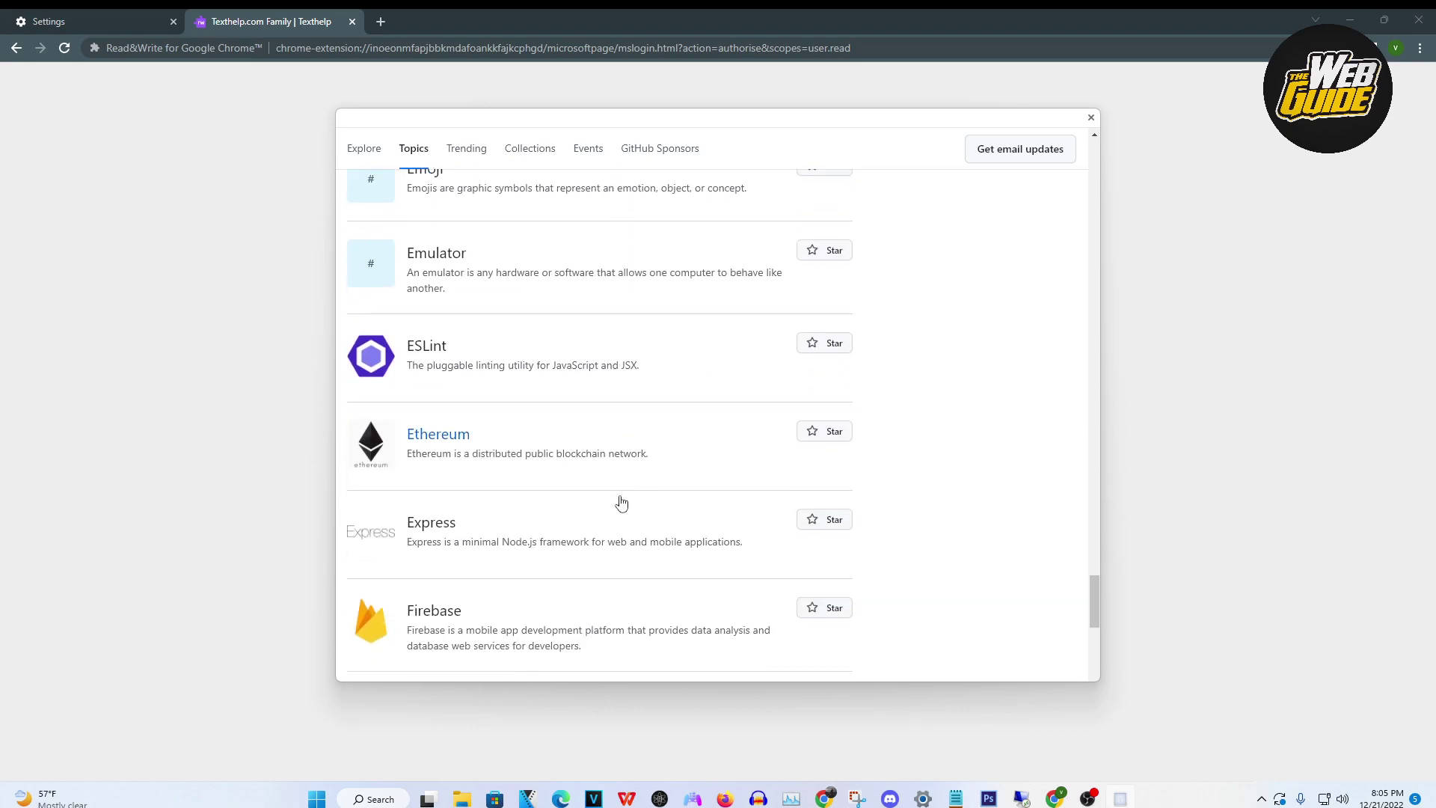
scroll(622, 503, down, 5)
click(613, 547)
scroll(607, 529, down, 4)
scroll(603, 526, down, 3)
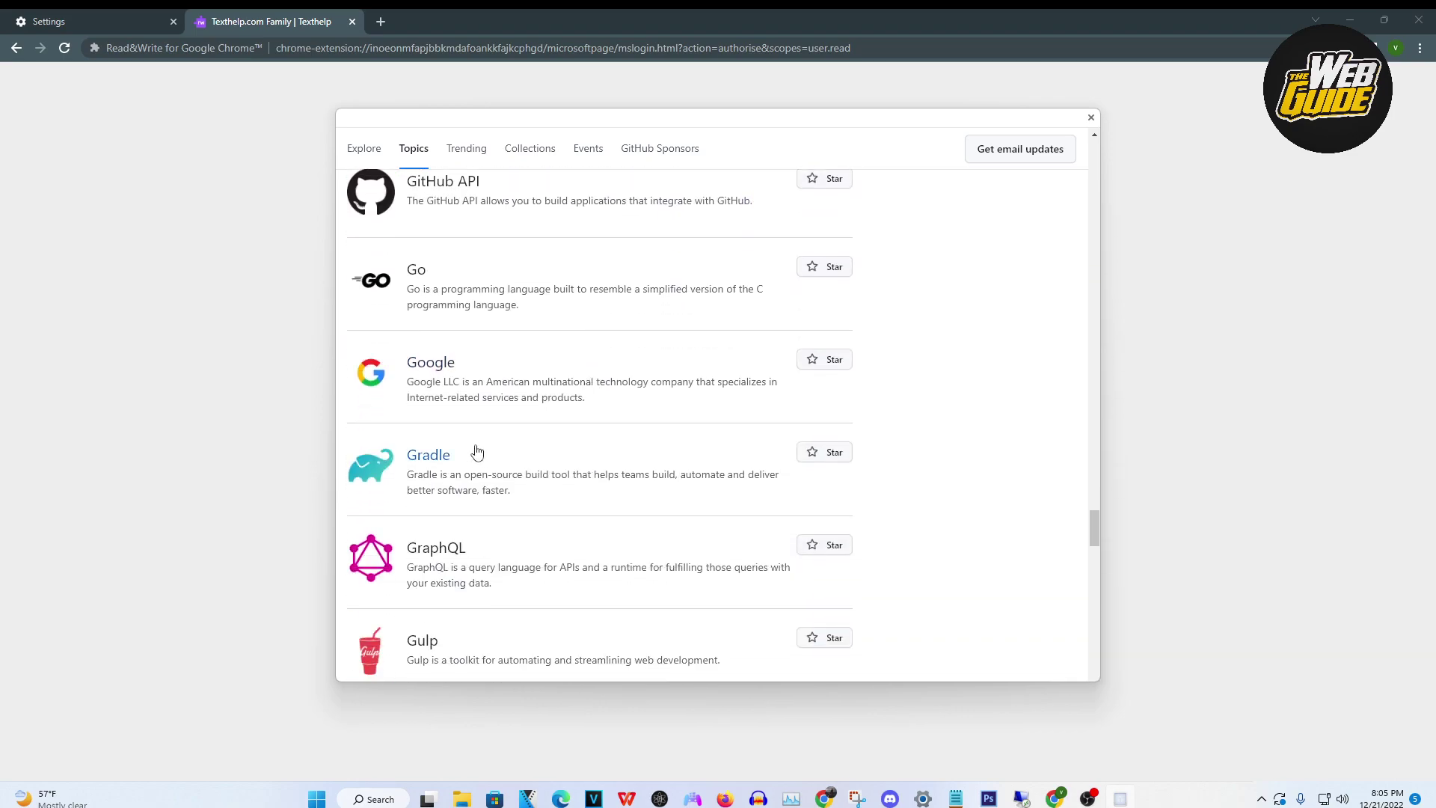
click(438, 367)
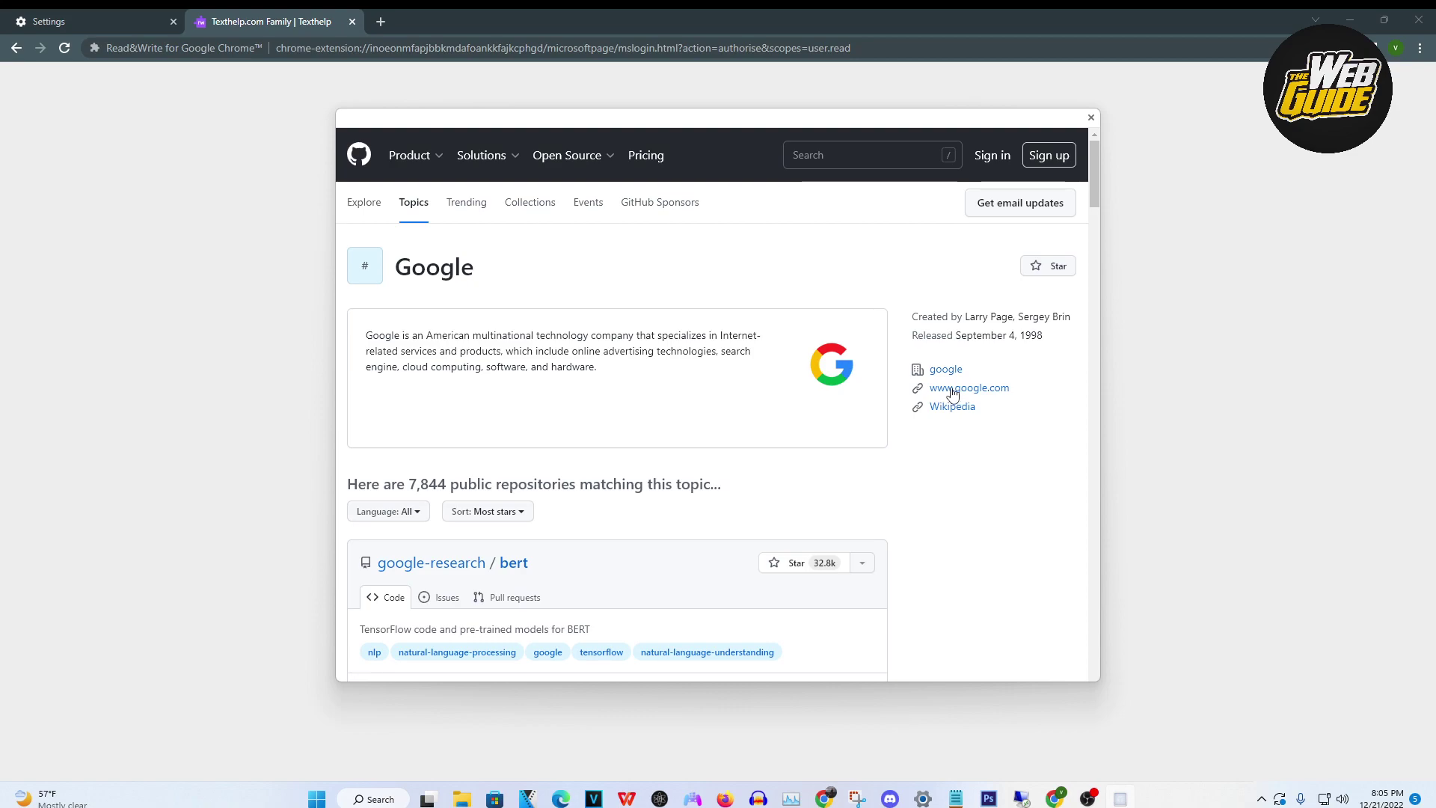
- Go to google.com, decline the sign-in card, search 'roblox' and open the official Roblox site
click(953, 393)
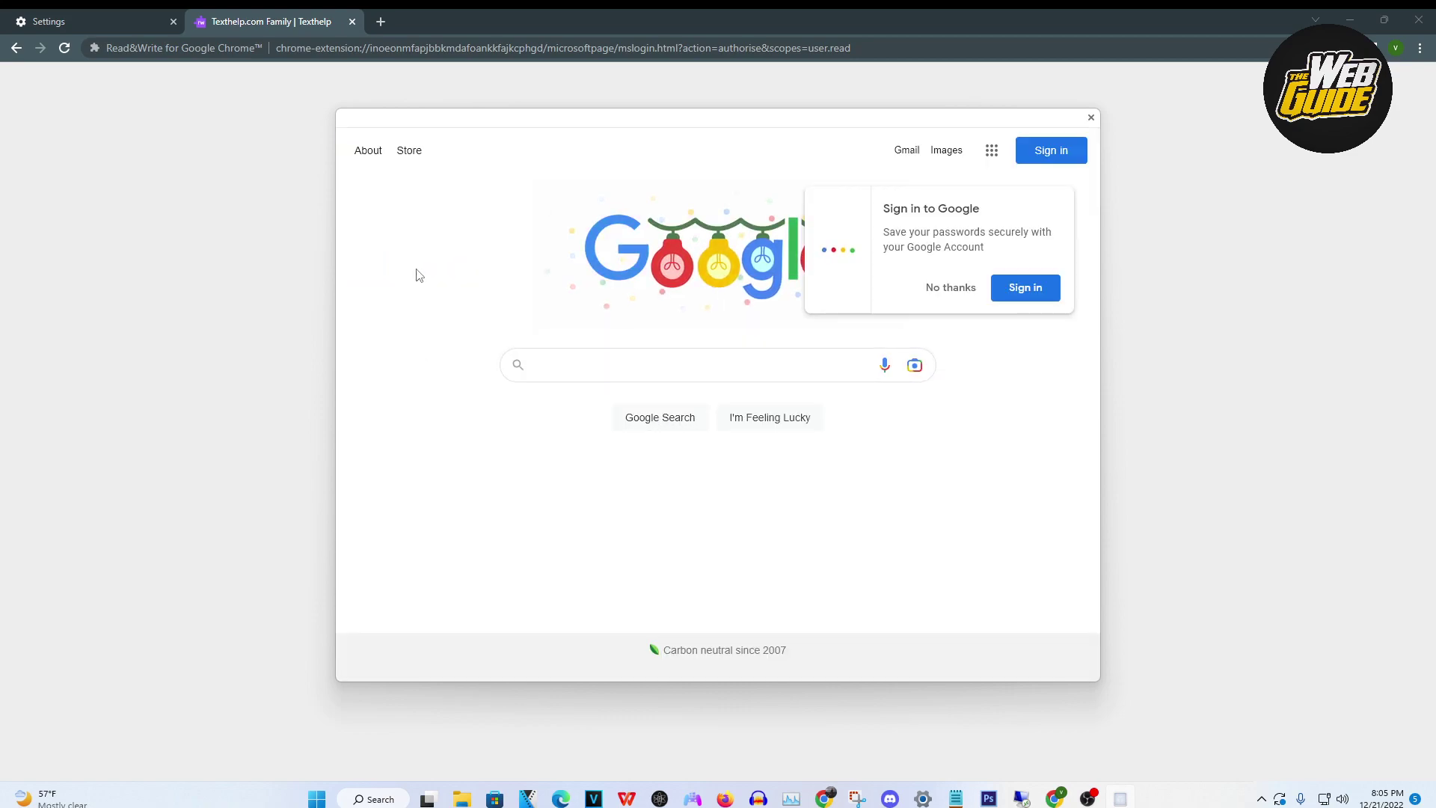
click(951, 288)
click(631, 372)
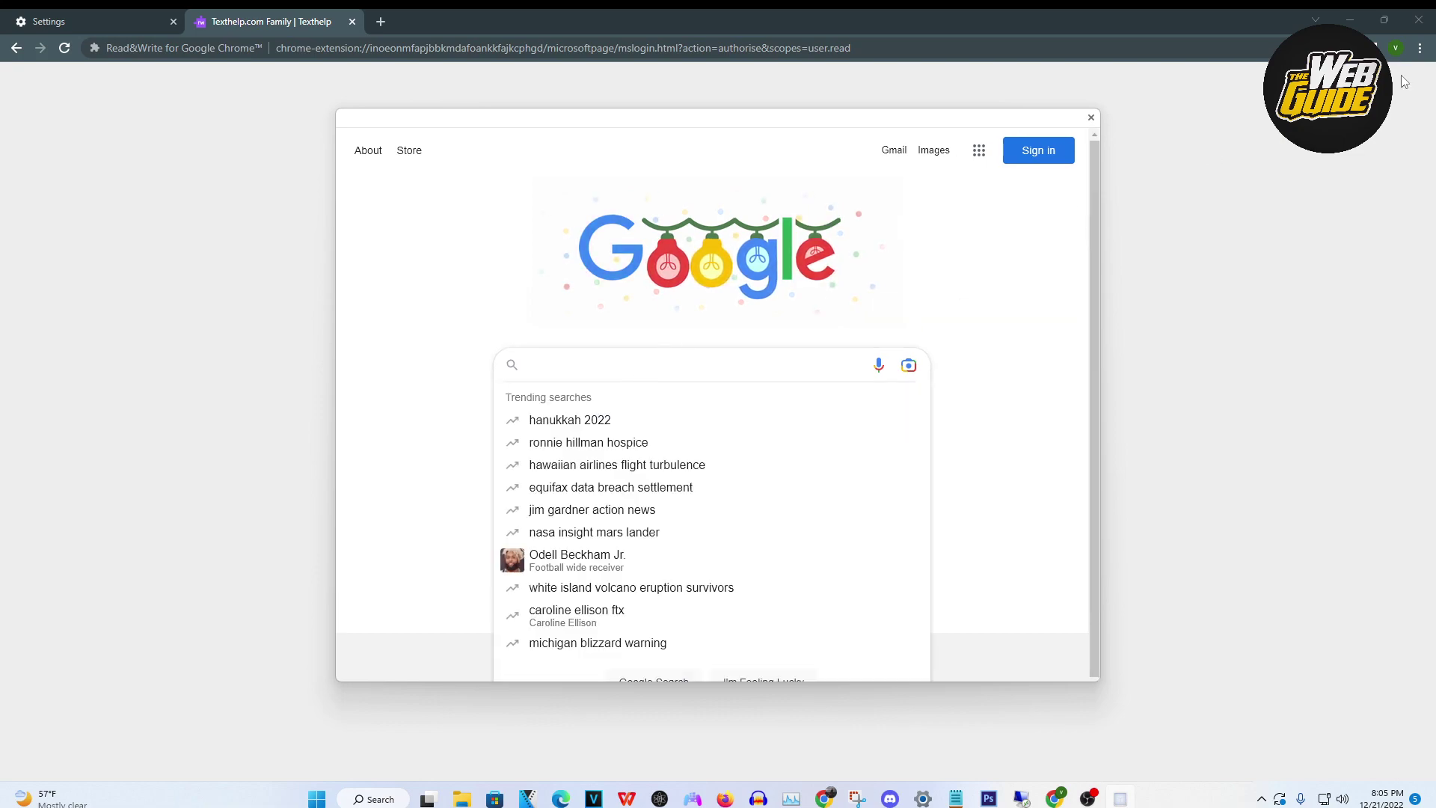
text(roblox)
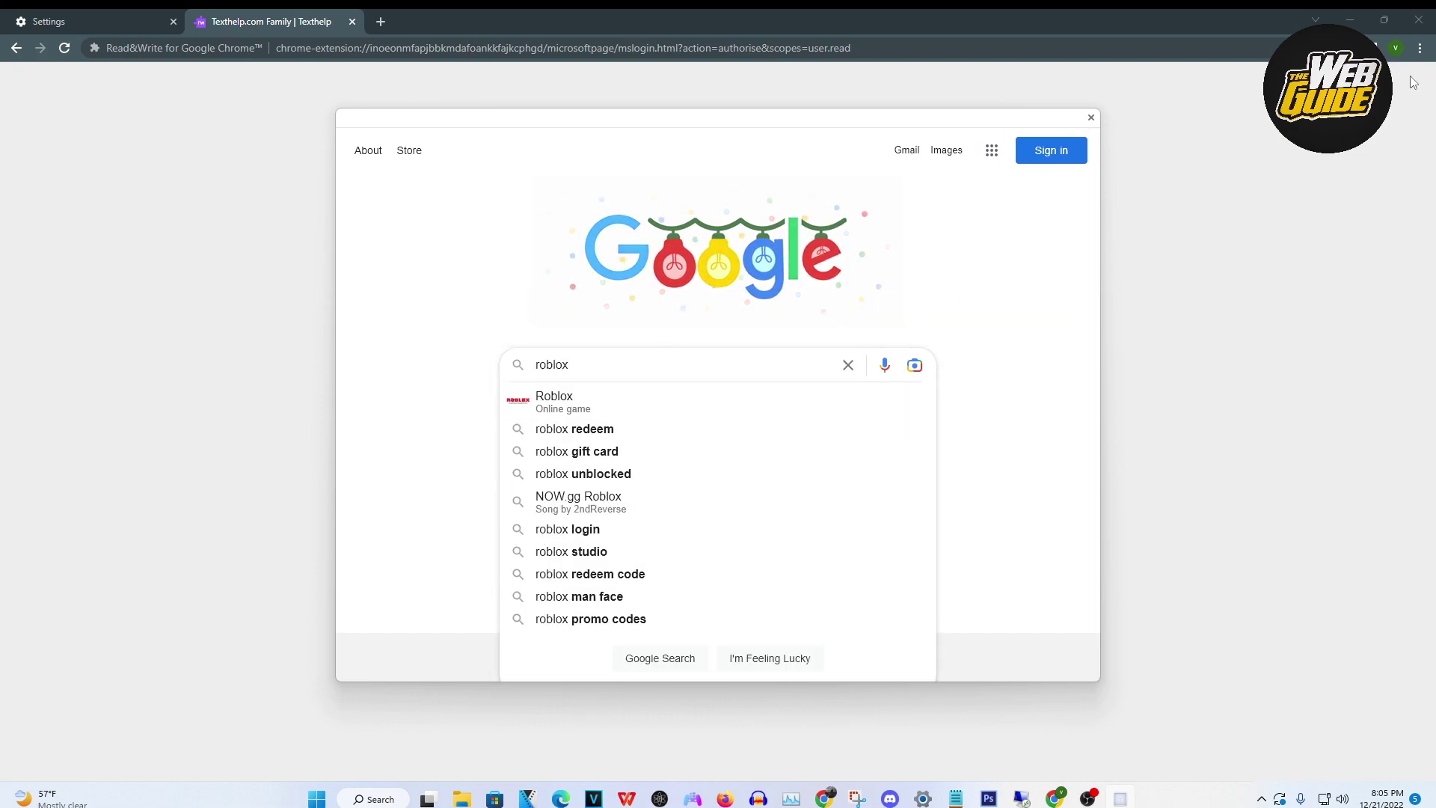
key(Return)
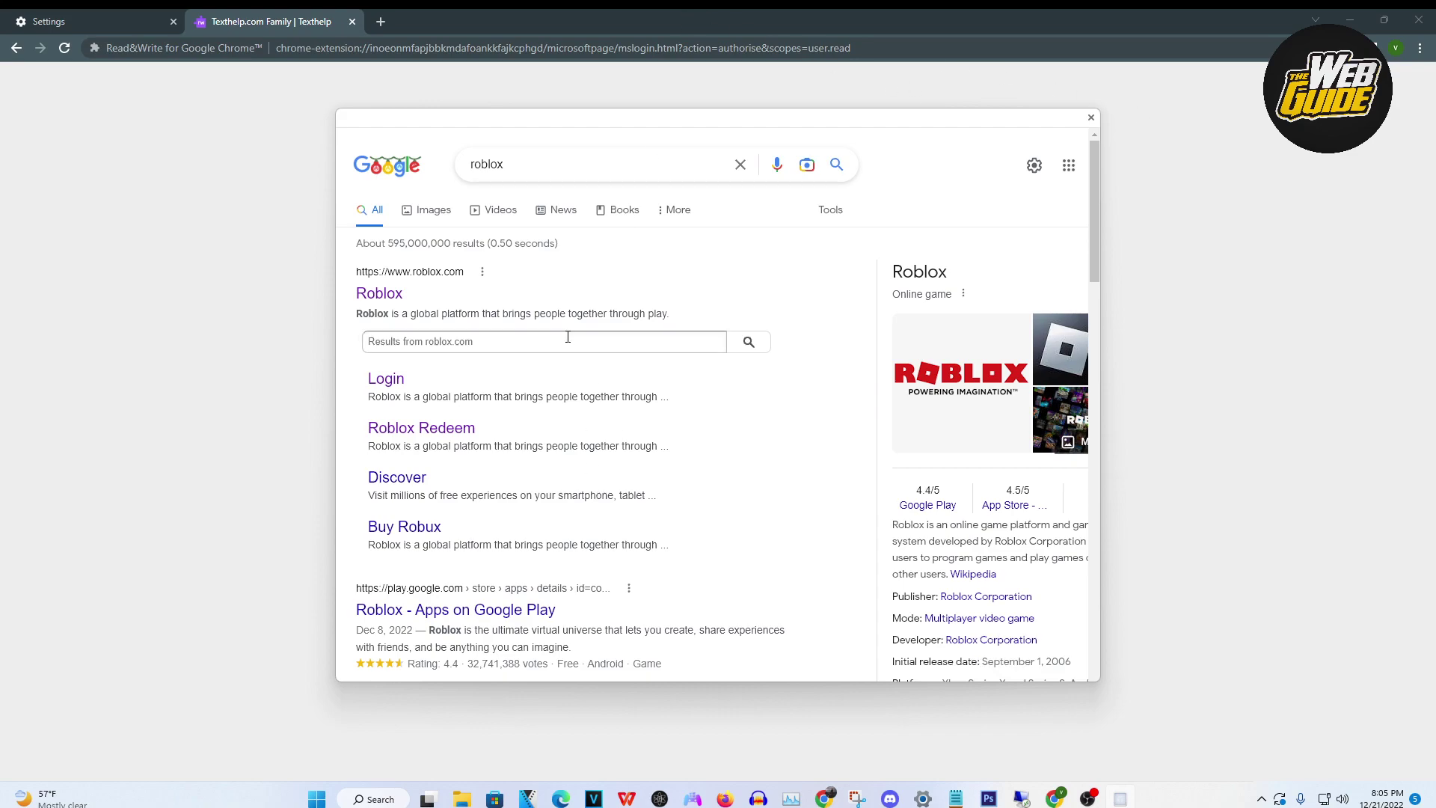
scroll(505, 486, down, 3)
scroll(507, 399, up, 3)
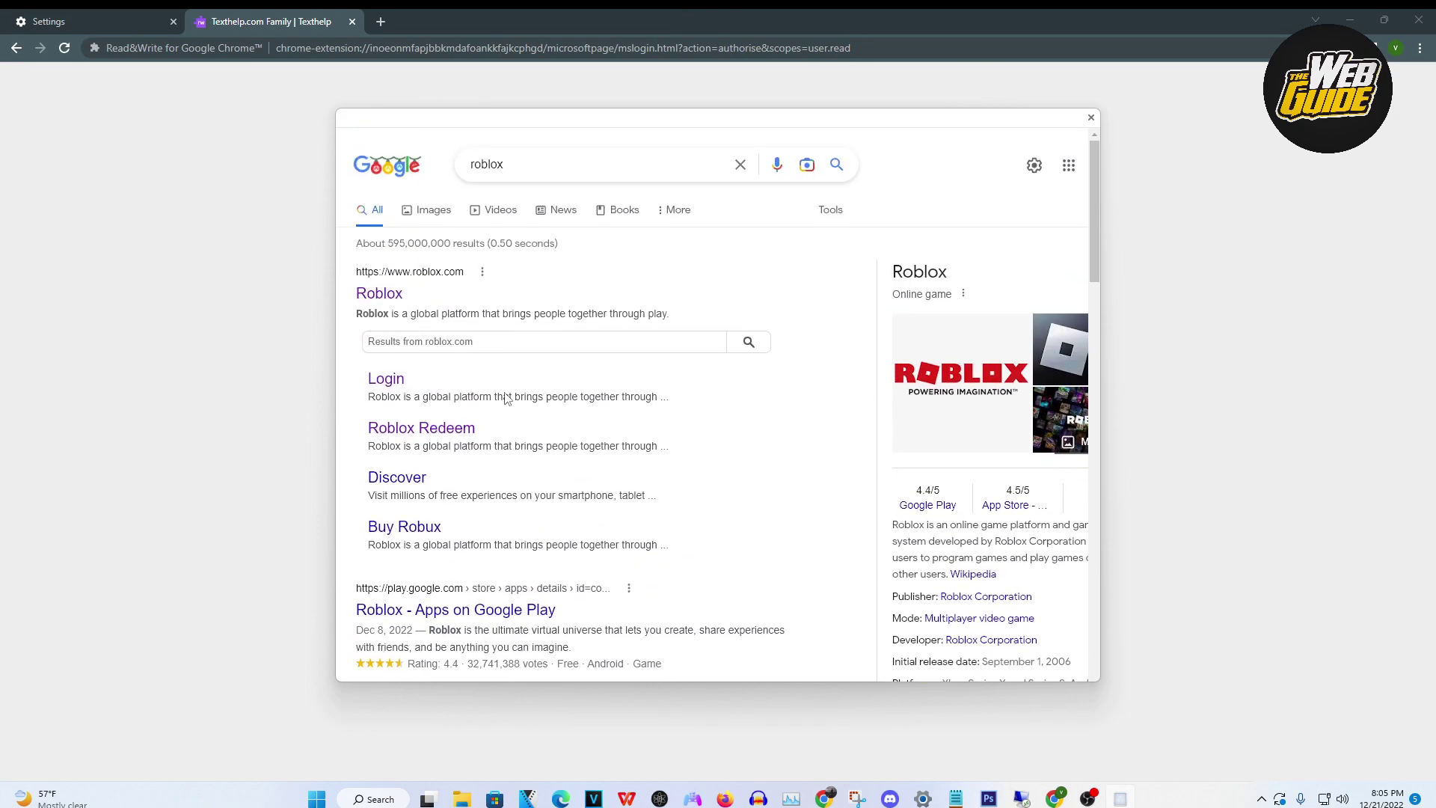
click(393, 296)
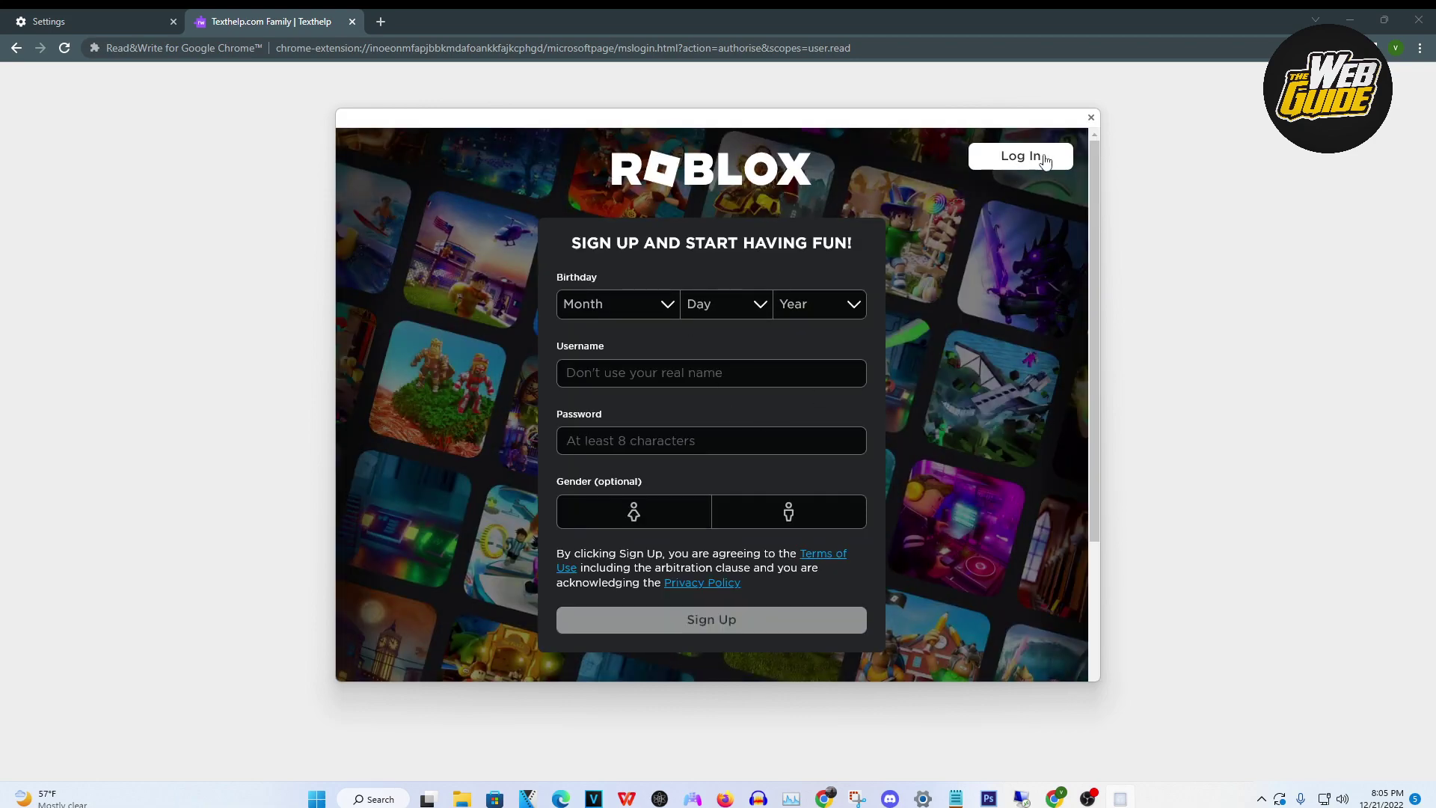
- Switch from Roblox's sign-up form to the 'Login to Roblox' page with the top-right Log In button
click(1046, 161)
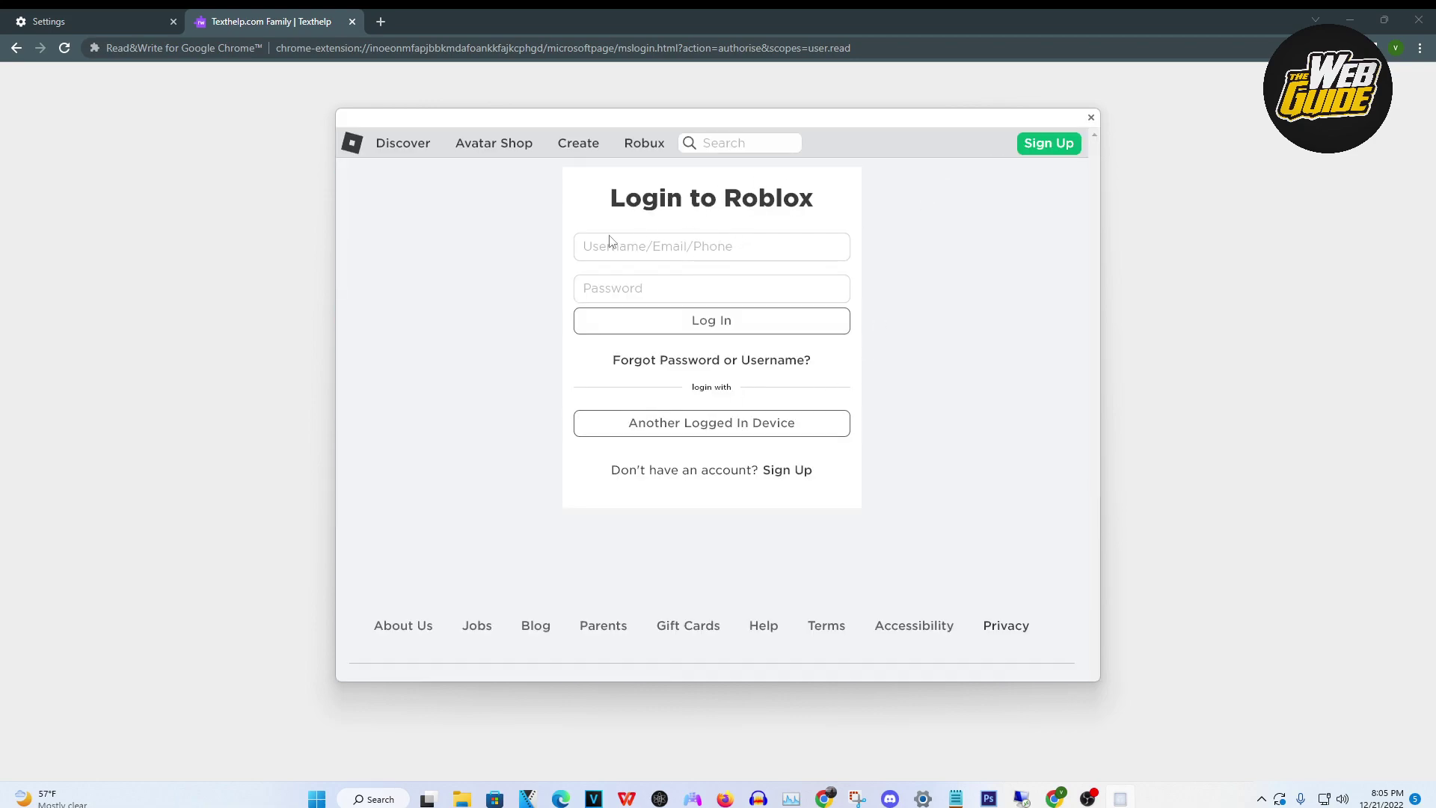